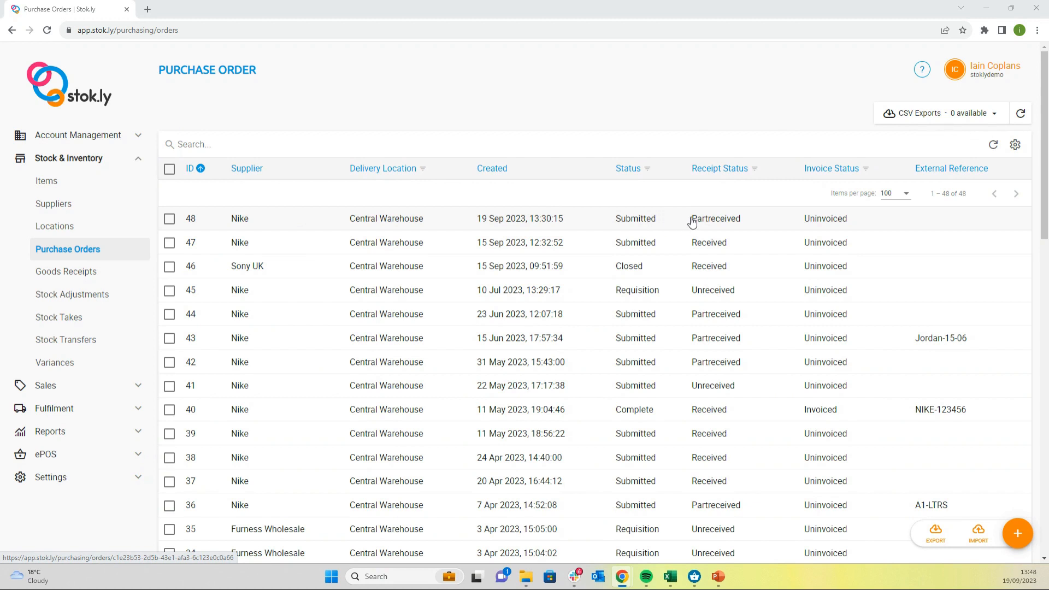
Step: Open purchase order 48 for Nike and add the note "ooi" to it
click(431, 220)
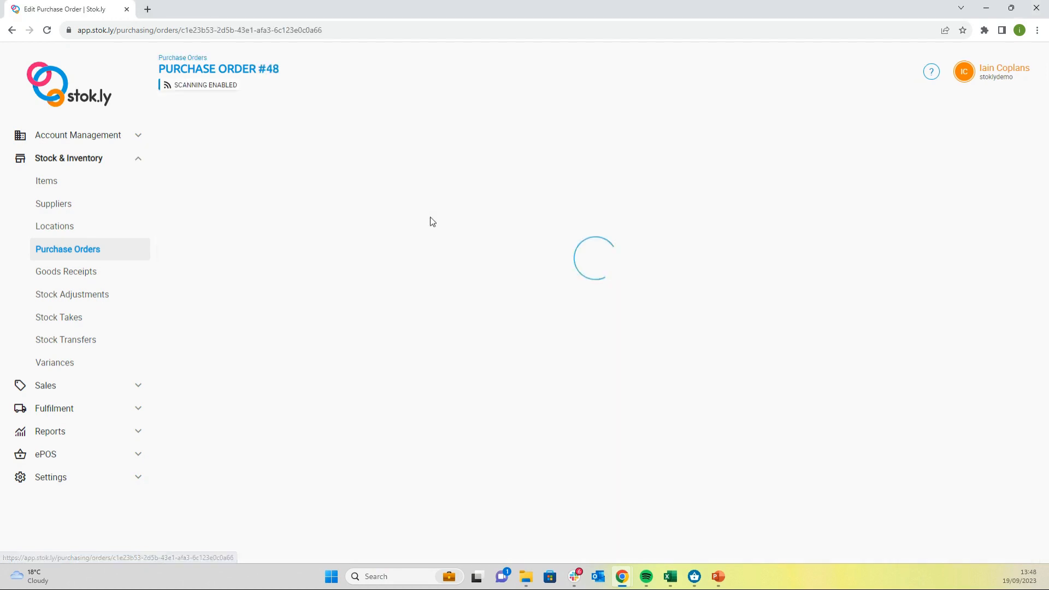
scroll(348, 182, down, 1)
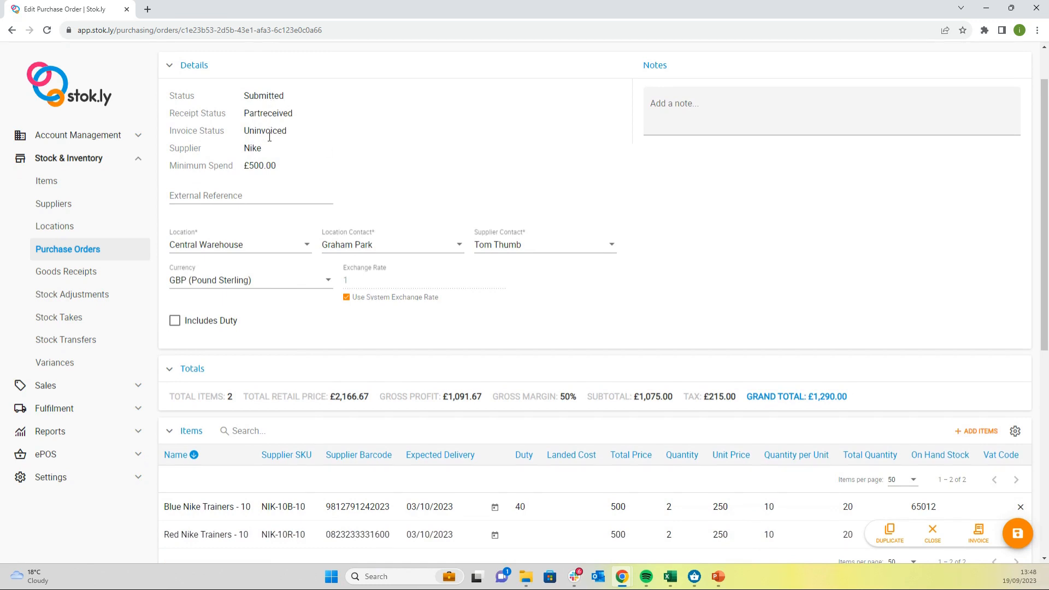
click(242, 196)
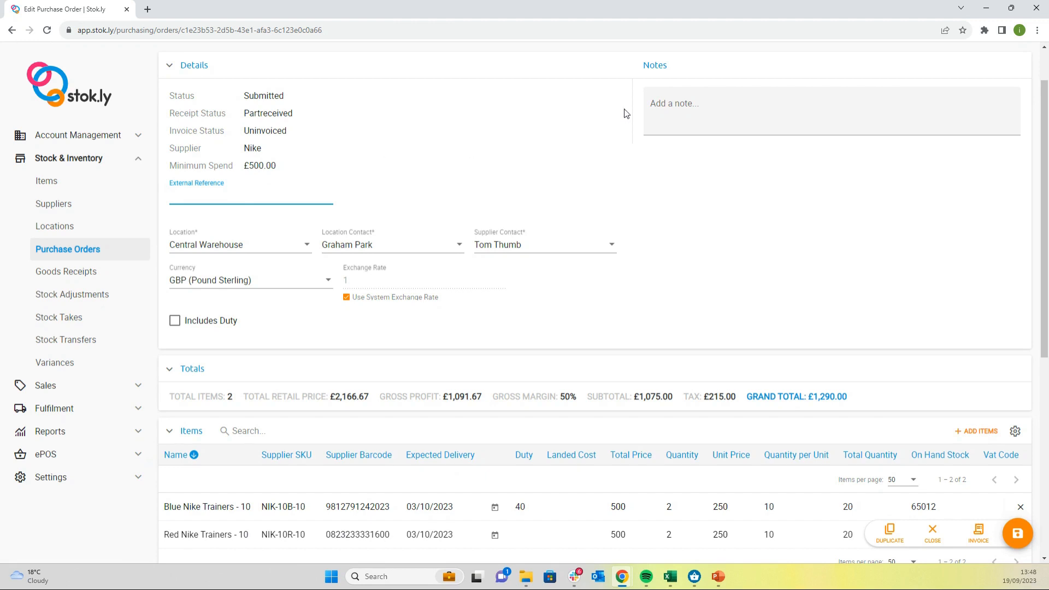
click(674, 104)
text(o)
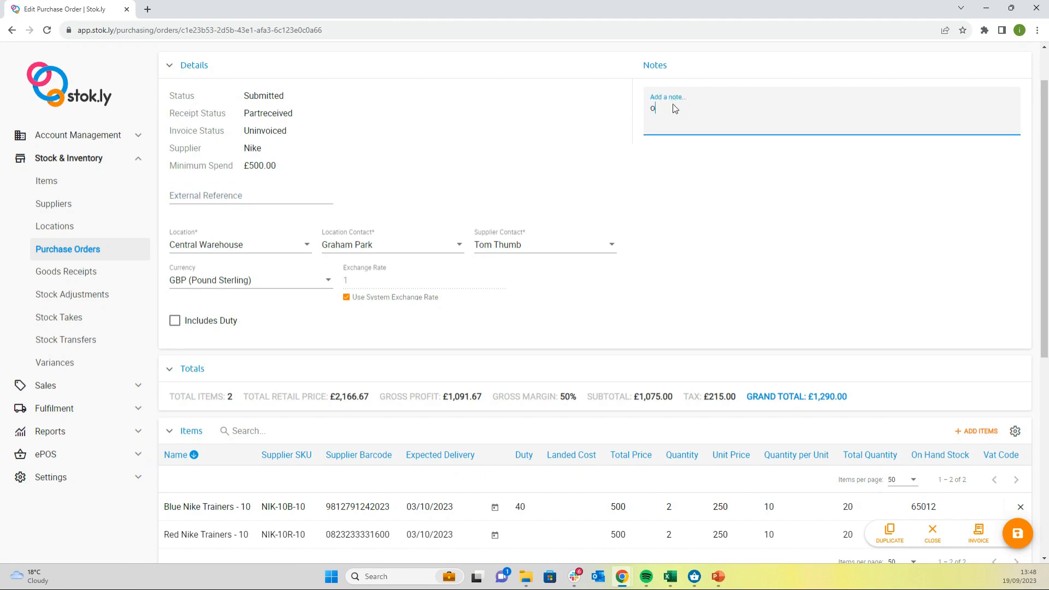
text(oi)
key(Return)
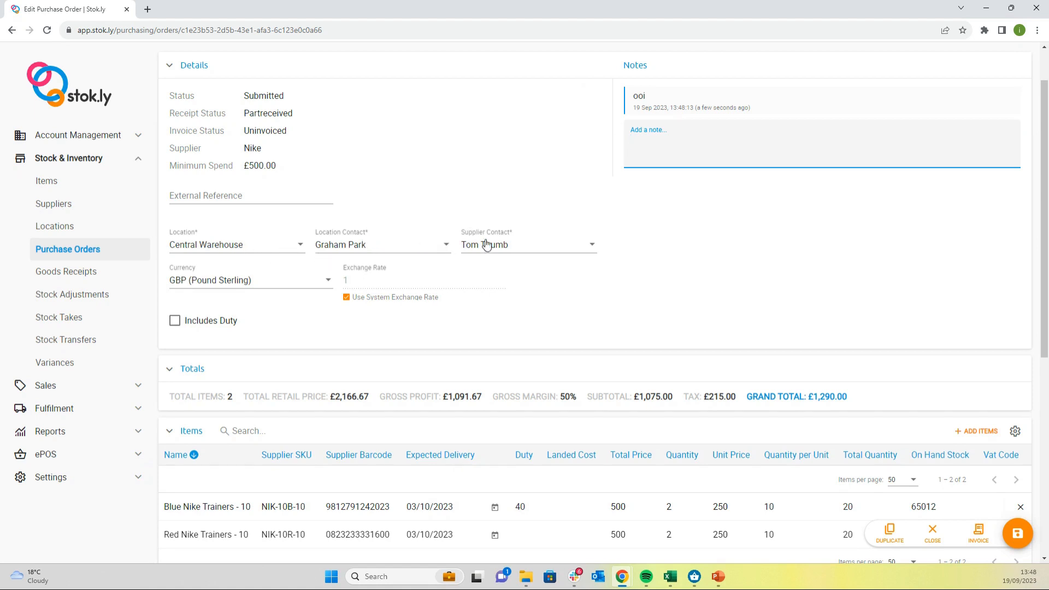
Step: Examine the currency options on the purchase order and the expanded Settings entries for currencies
click(271, 285)
scroll(258, 302, down, 2)
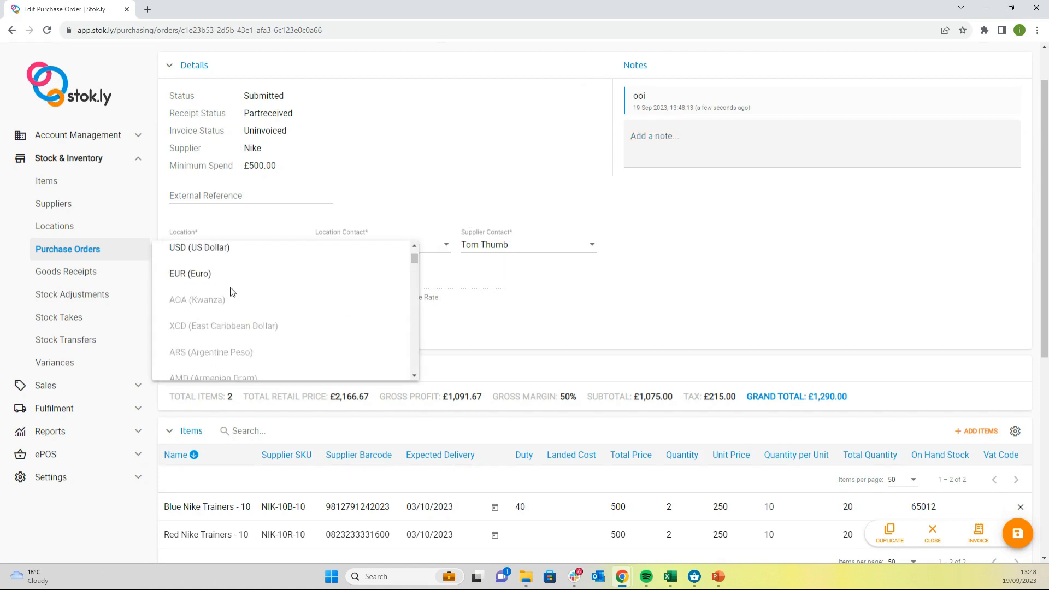
click(676, 221)
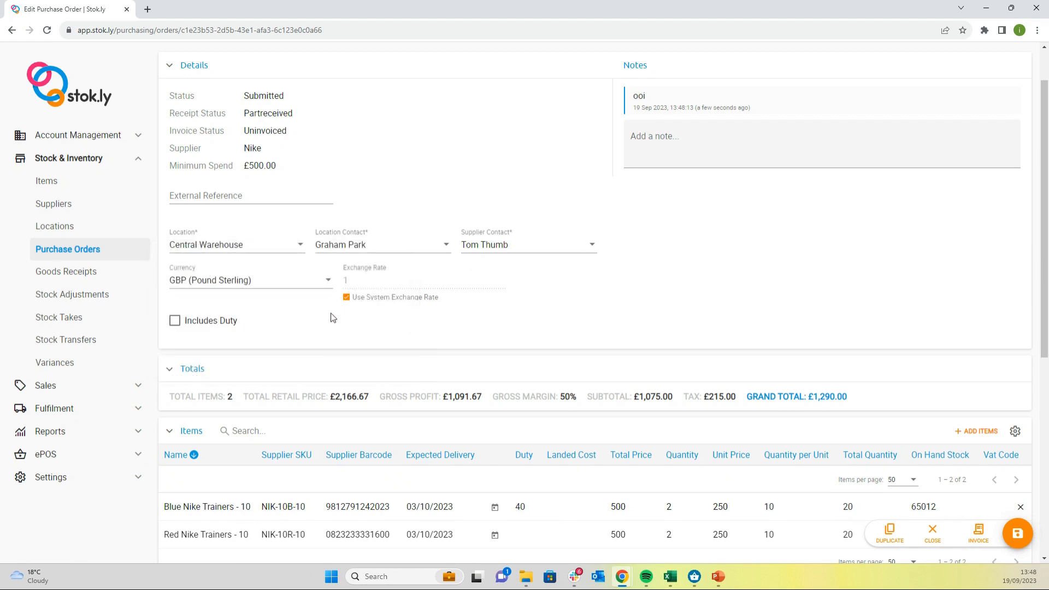
click(133, 483)
scroll(133, 484, down, 1)
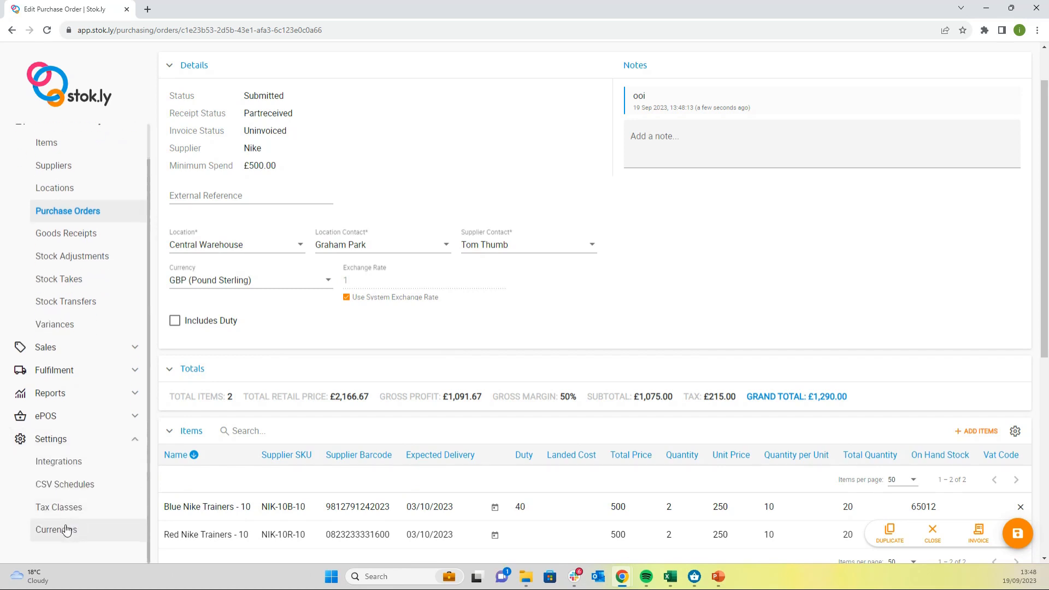
Step: Try overriding the system exchange rate with 1.99, and restore the use of the system exchange rate
click(346, 297)
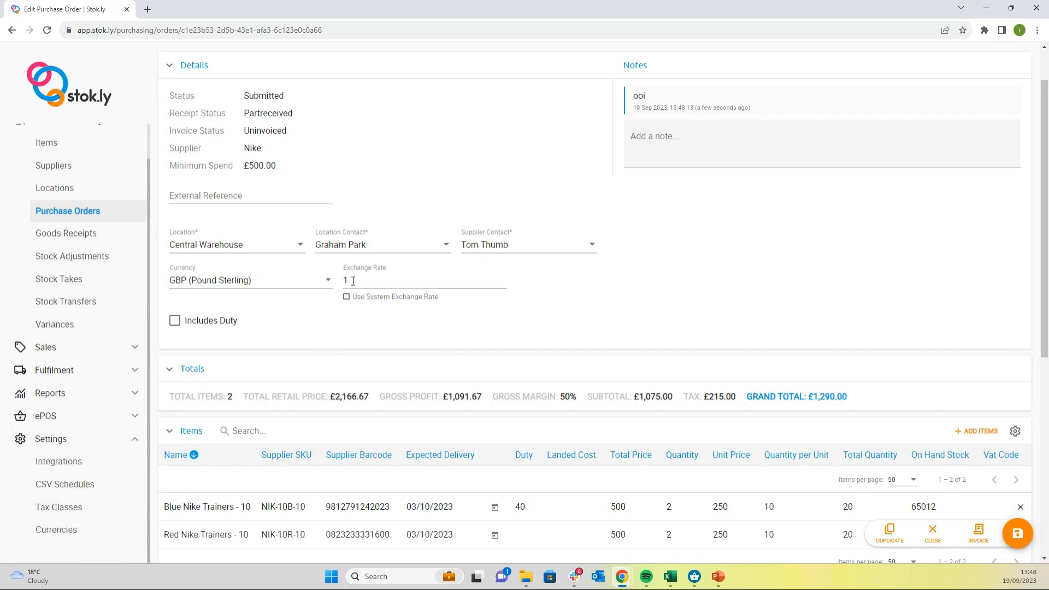
click(353, 279)
text(.9)
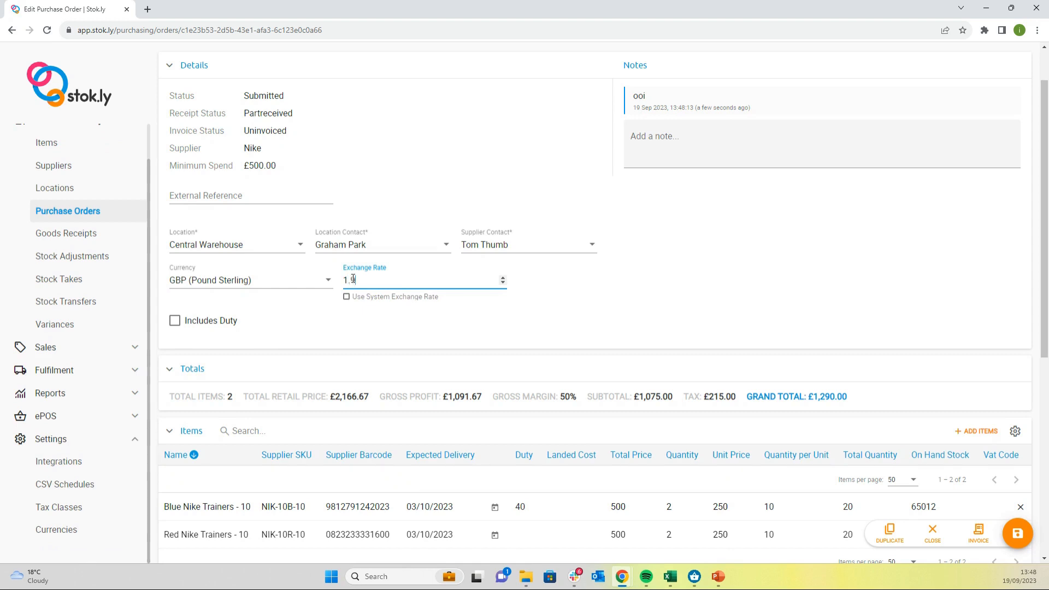
text(9)
key(BackSpace)
key(BackSpace)
key(BackSpace)
click(347, 297)
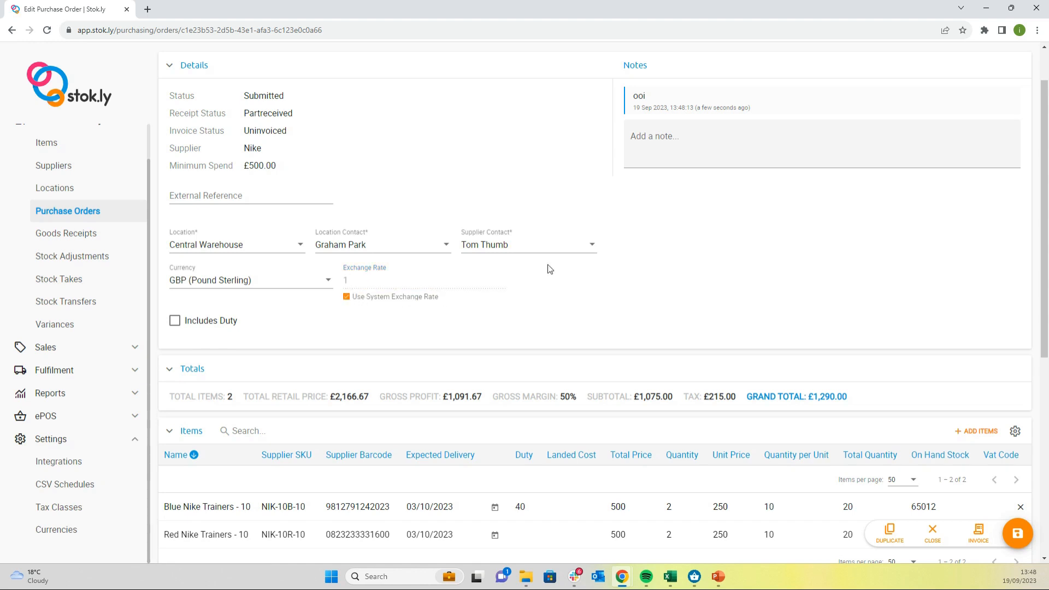
Step: View the expected delivery calendar for Blue Nike Trainers - 10 and close it without choosing a date
scroll(546, 311, down, 2)
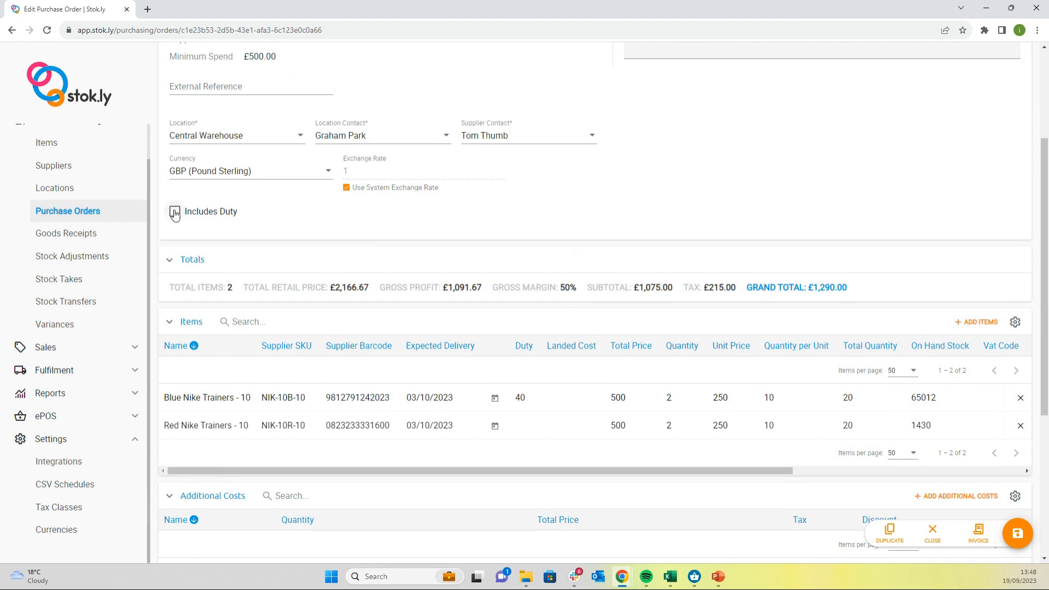
click(494, 401)
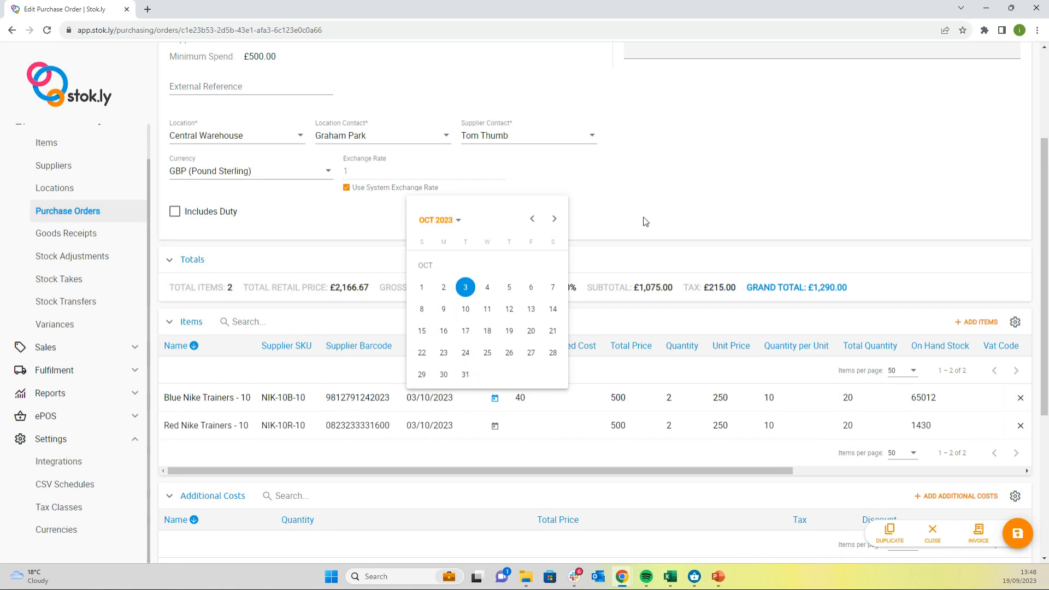
click(745, 175)
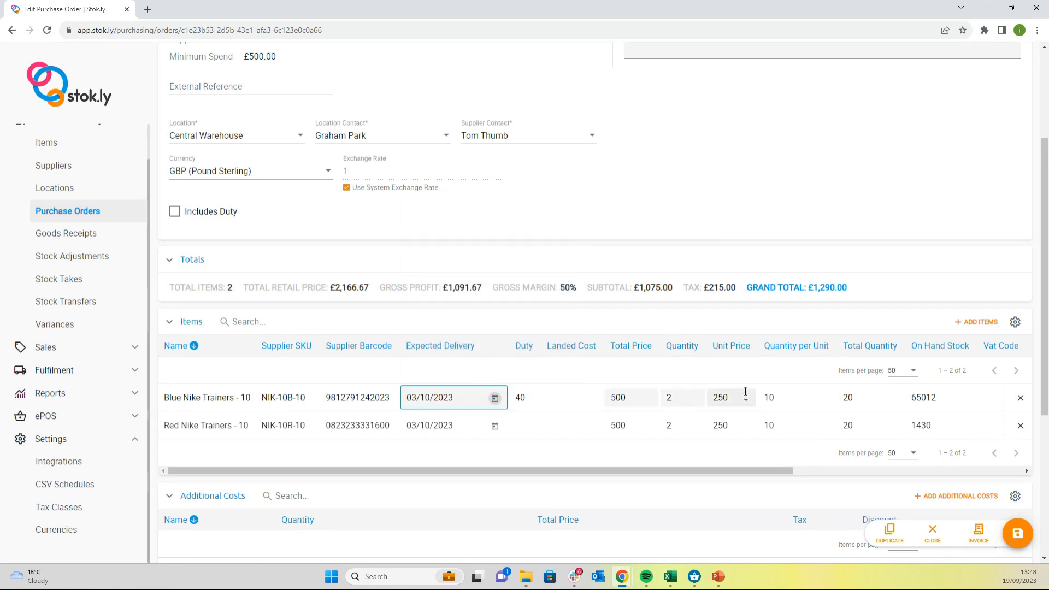
Step: View the entry form for a new additional cost on the purchase order and cancel it
scroll(745, 392, down, 2)
scroll(745, 394, down, 1)
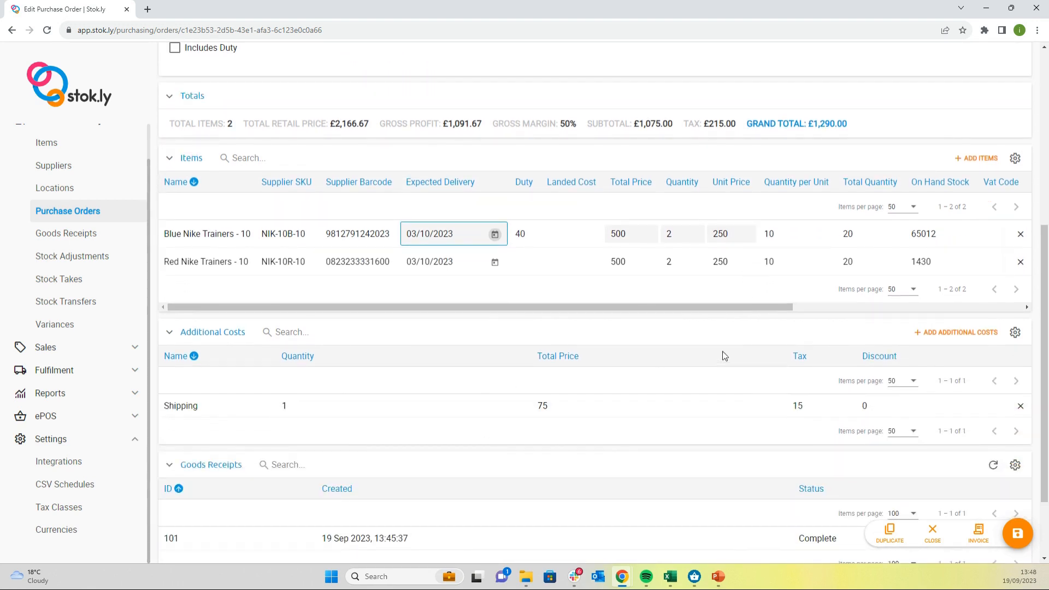
click(959, 332)
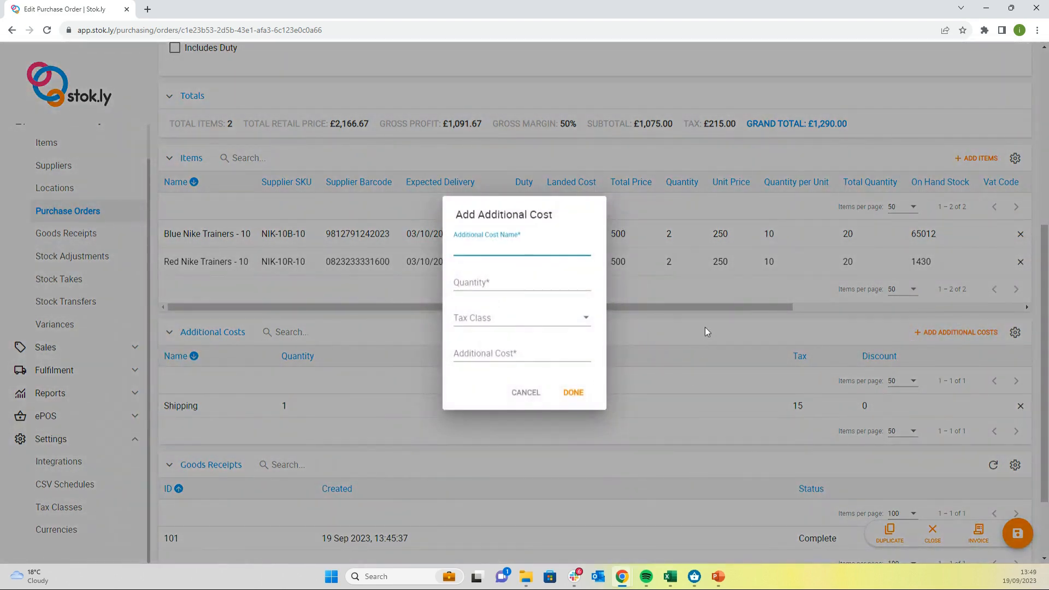
click(526, 393)
Step: Open goods receipt 101 of the purchase order in a new browser tab and switch to it
scroll(686, 338, down, 2)
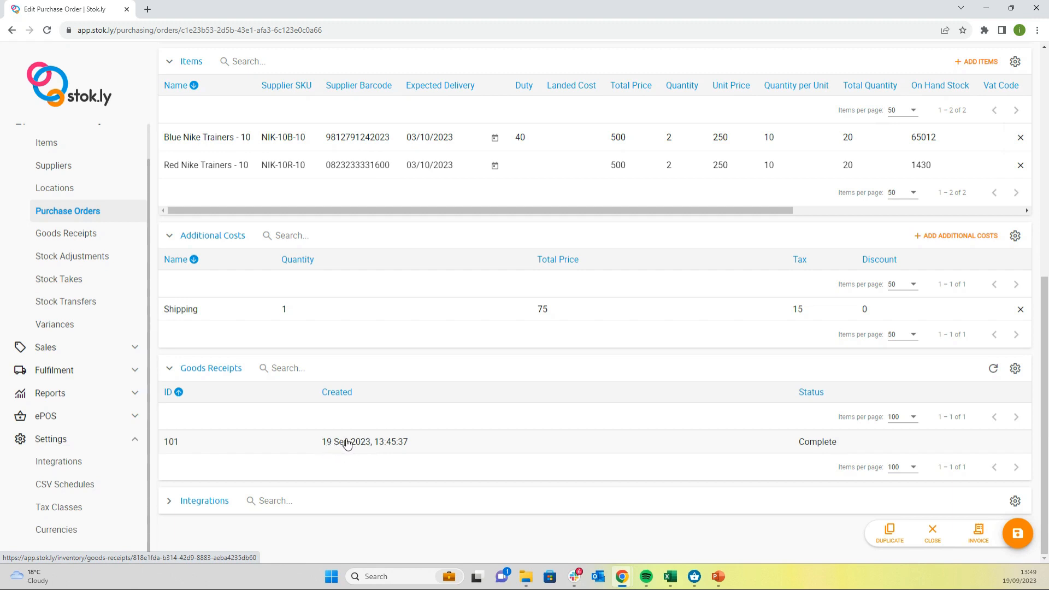
right_click(346, 441)
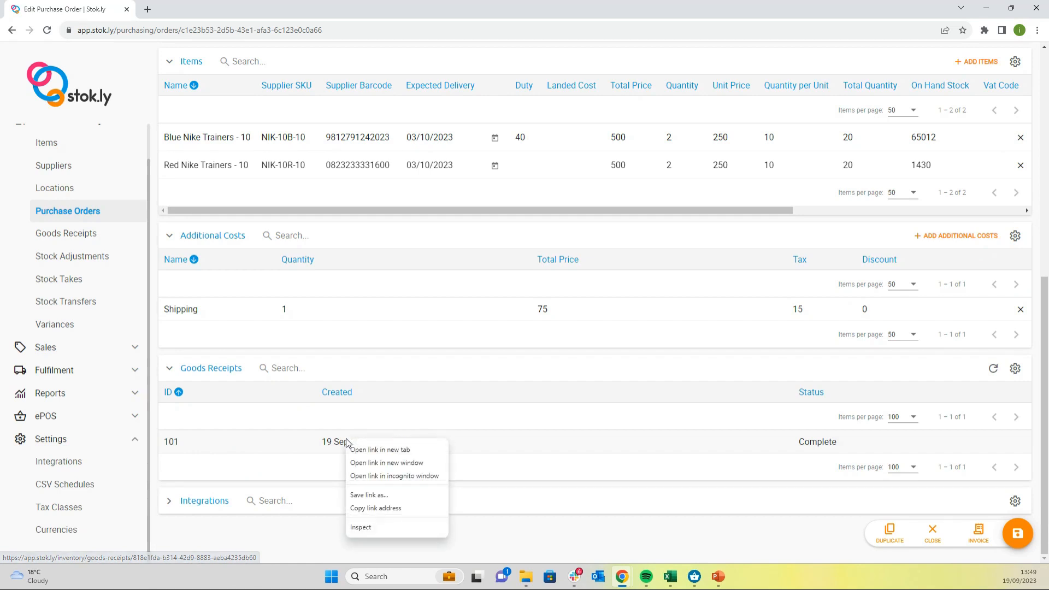
click(398, 451)
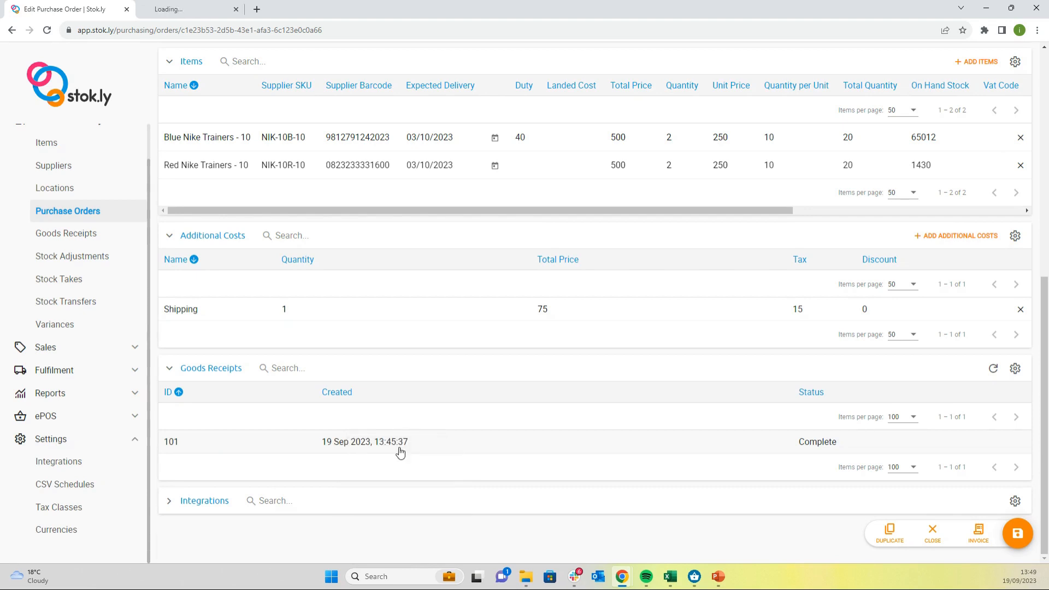
click(206, 8)
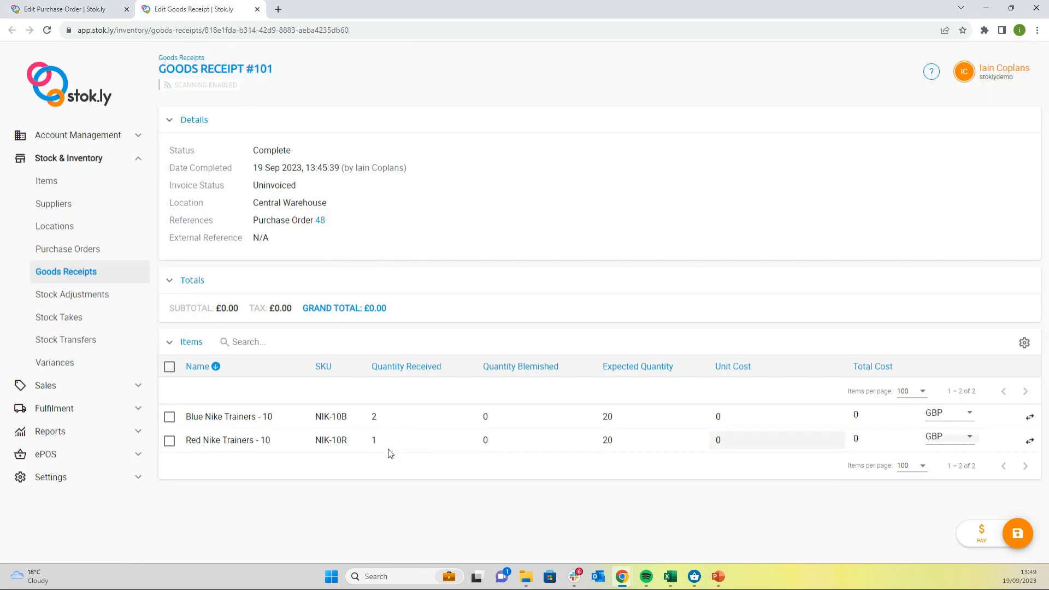
Step: Select both received items, examine the label print options for them, and cancel the printing
click(170, 368)
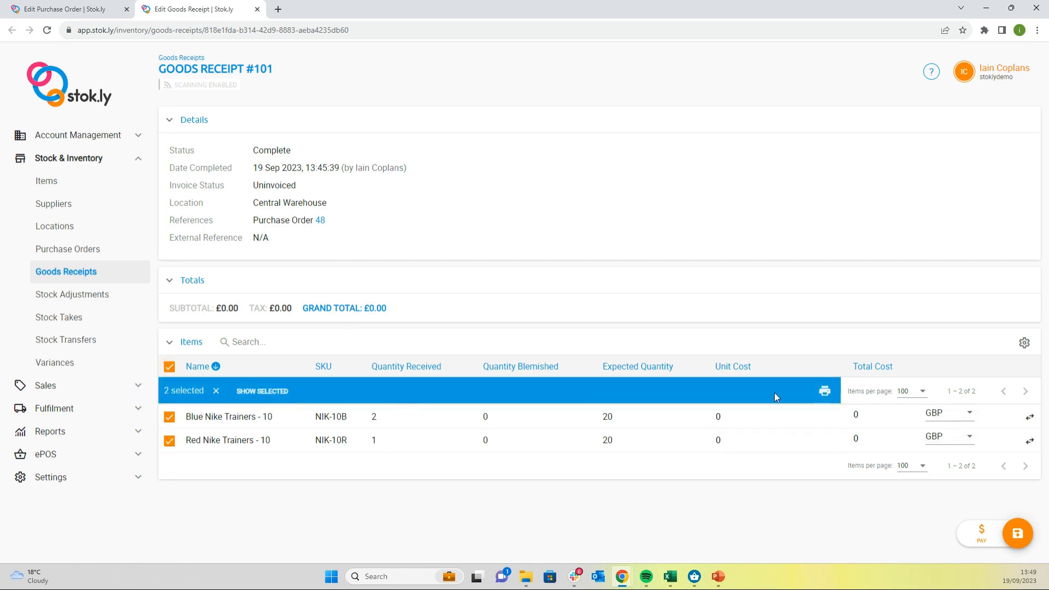
click(824, 389)
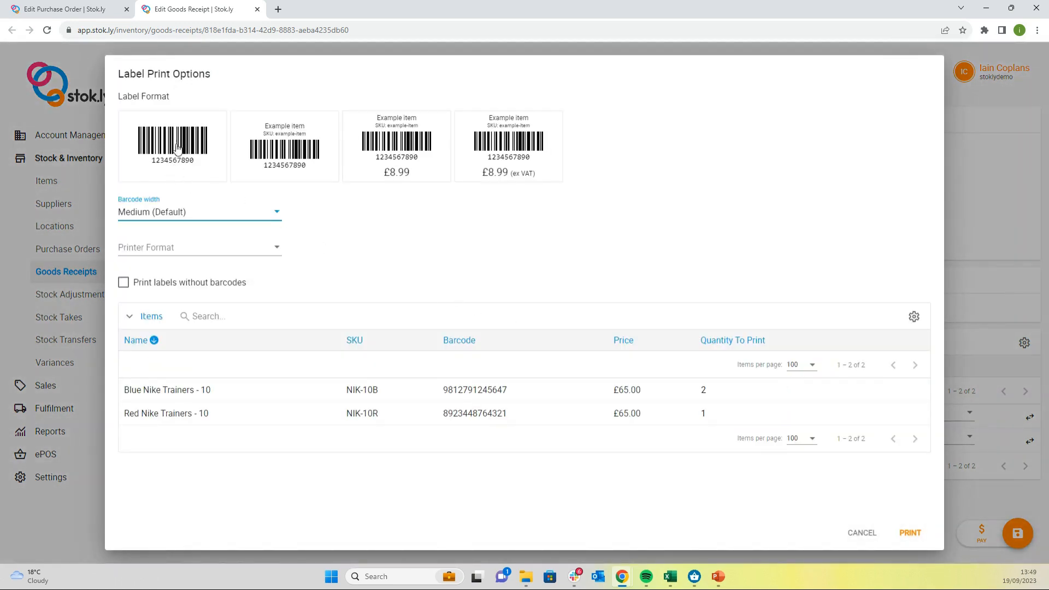
click(860, 533)
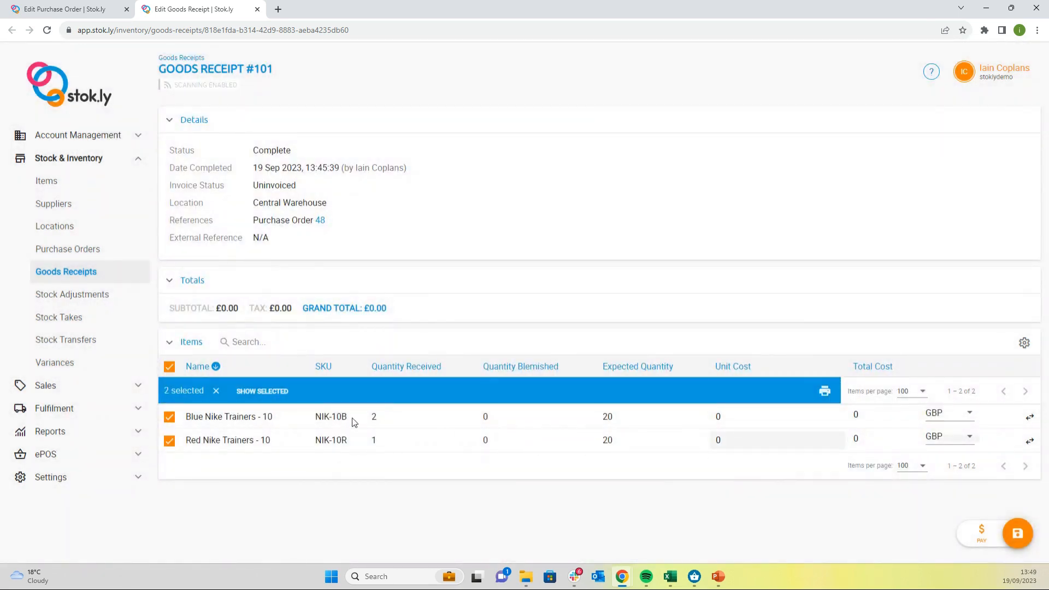
Step: Try distributing 2 units of NIK-10B to the Hereford Store, dismiss the distribution, and return to the purchase order
click(1030, 417)
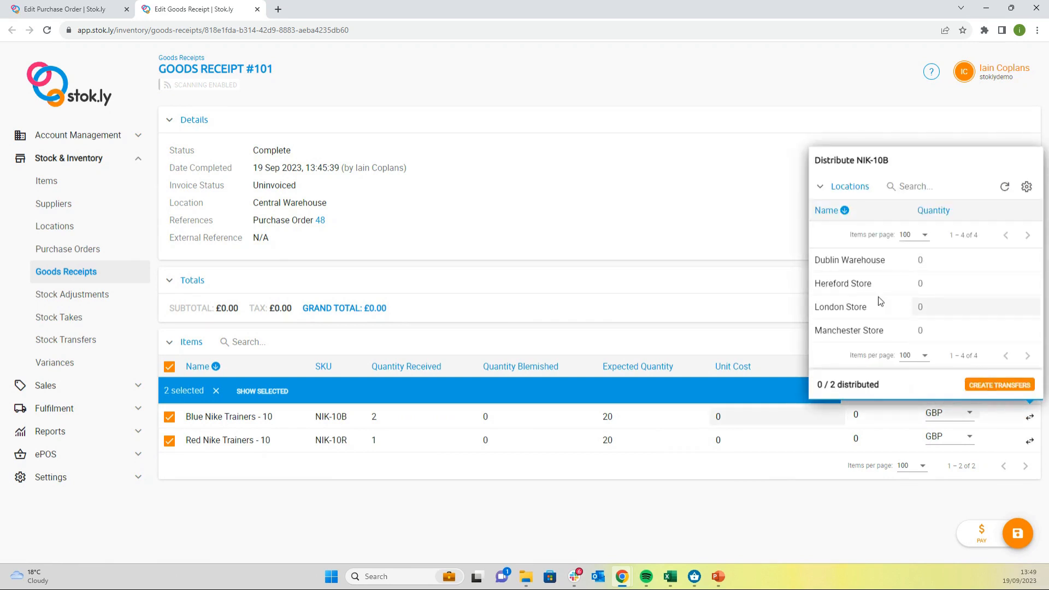
click(916, 284)
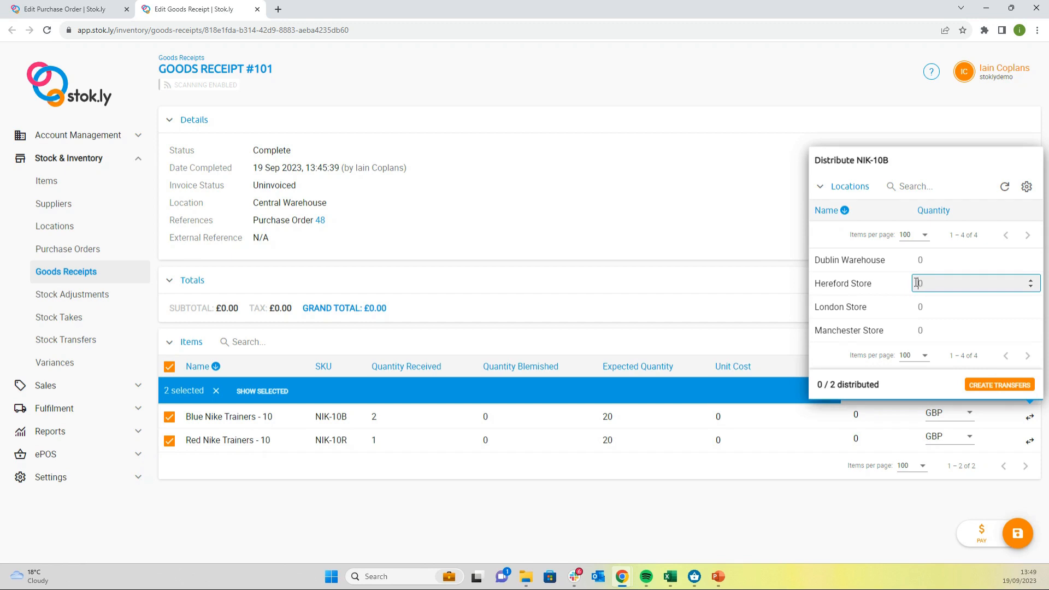
text(2)
click(634, 94)
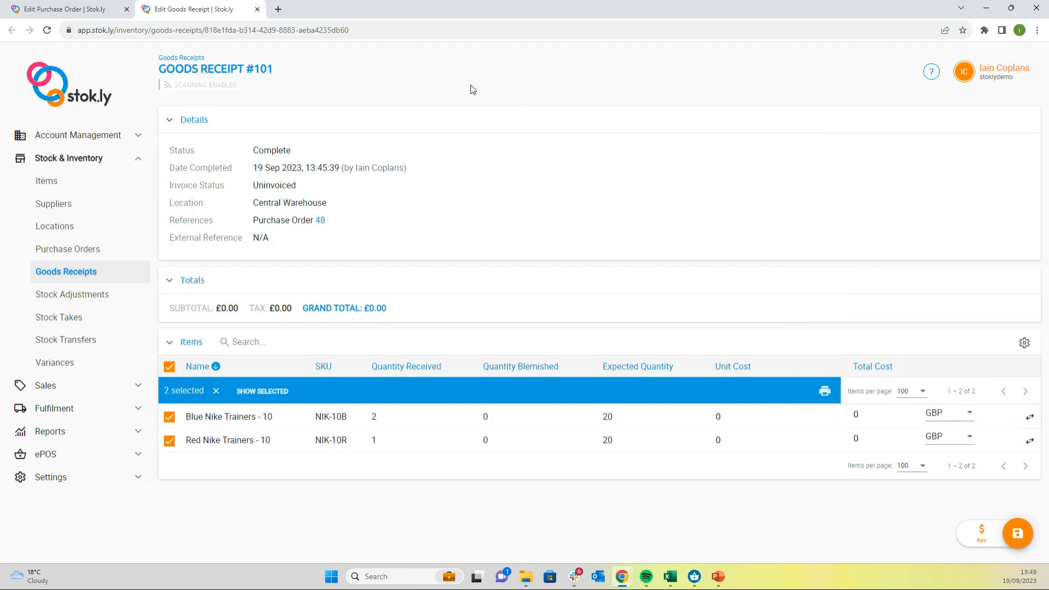
click(50, 9)
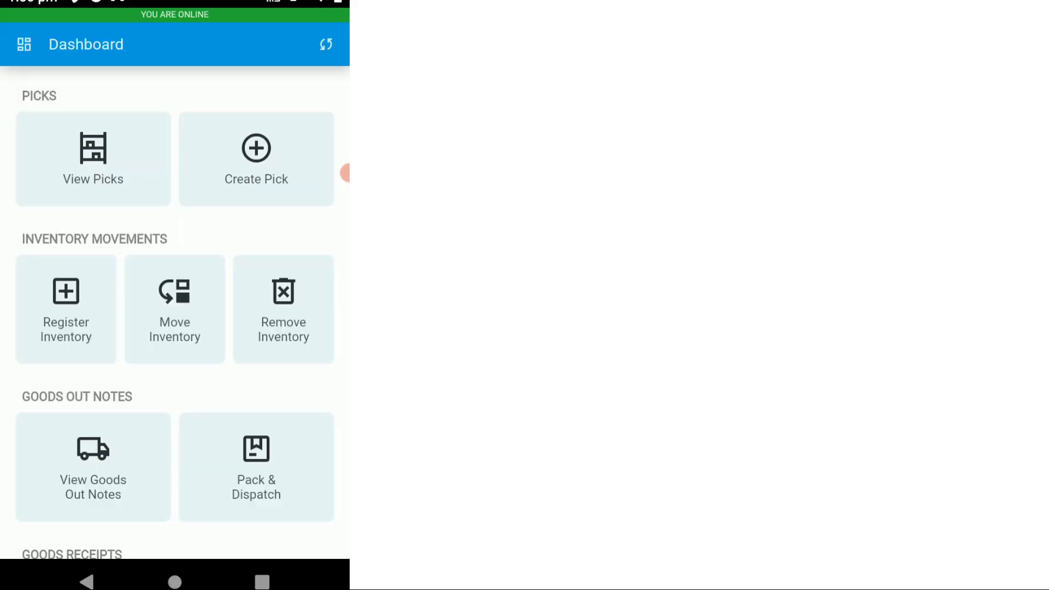
Step: Switch to the Stok.ly mobile app and start a new goods receipt, leaving its external reference empty
drag(256, 468, 256, 153)
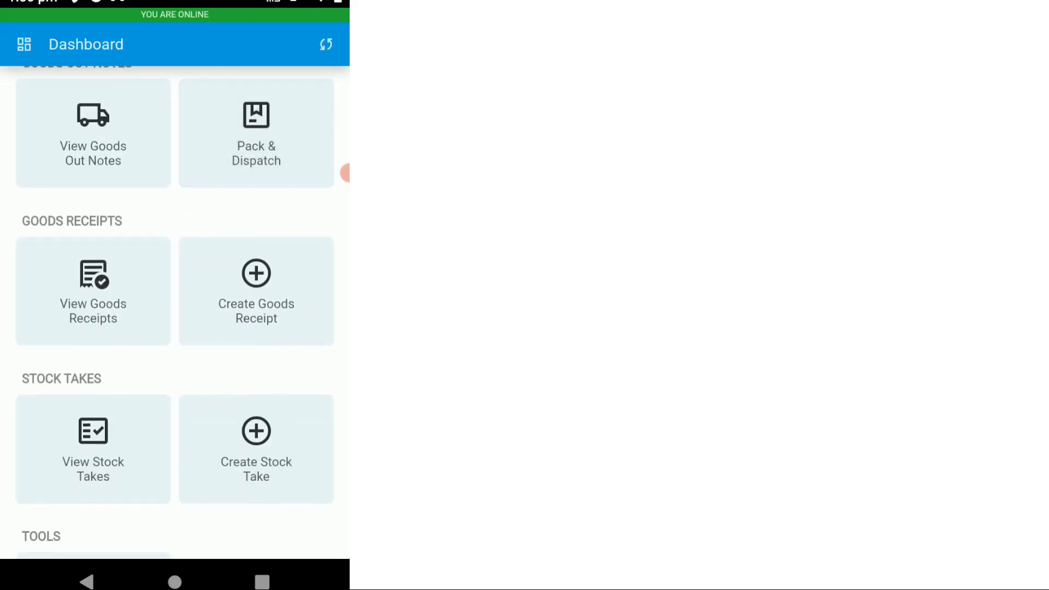
click(256, 284)
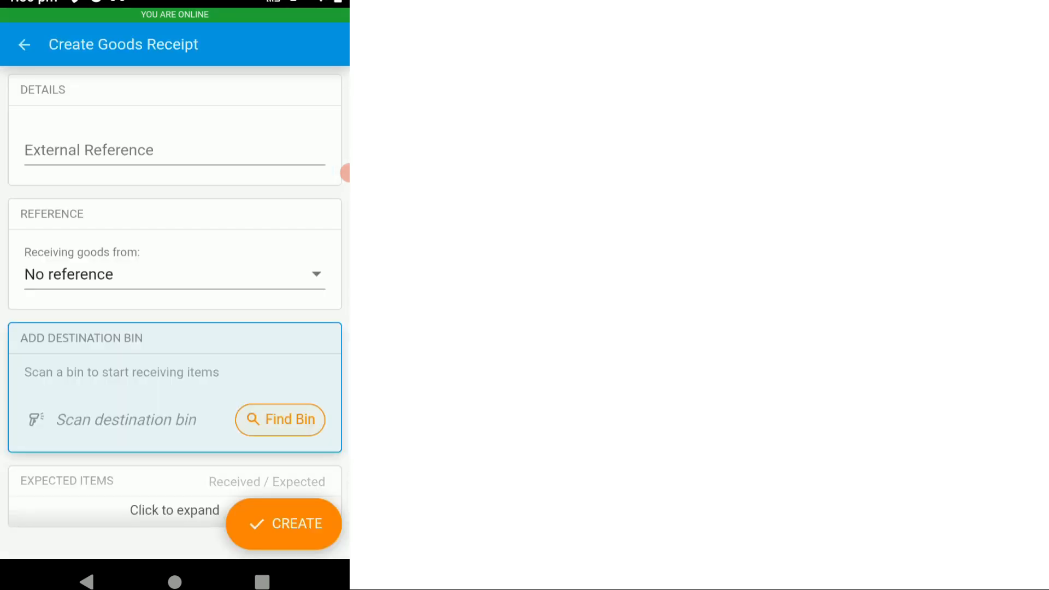
click(174, 151)
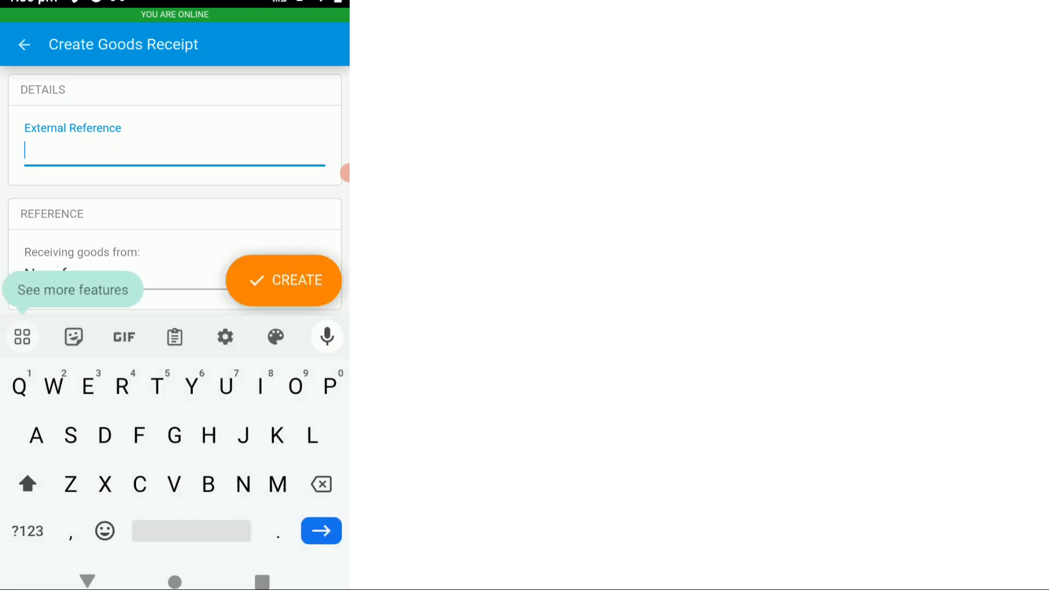
click(88, 581)
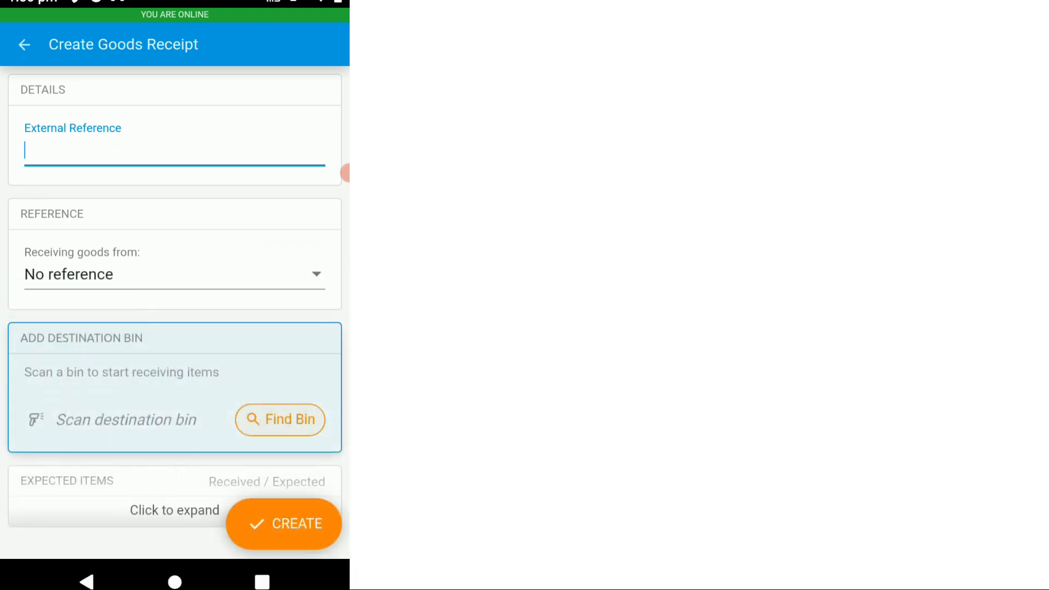
Step: Set the receipt to receive goods from a purchase order and select Purchase Order #48 in the order list
click(174, 274)
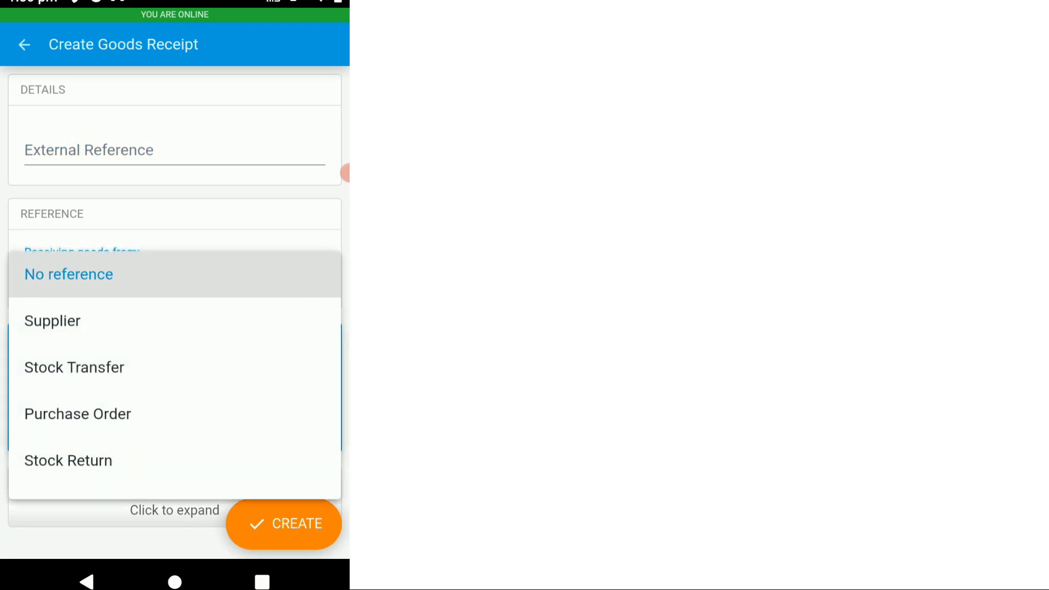
mouse_move(175, 416)
mouse_down()
mouse_move(174, 381)
mouse_move(175, 413)
mouse_up()
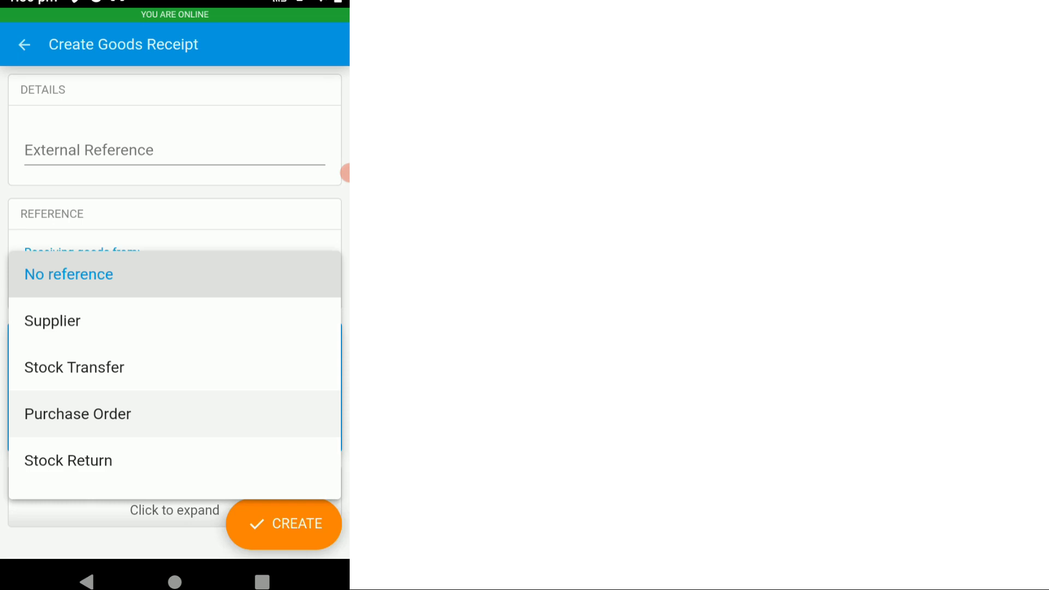
click(77, 414)
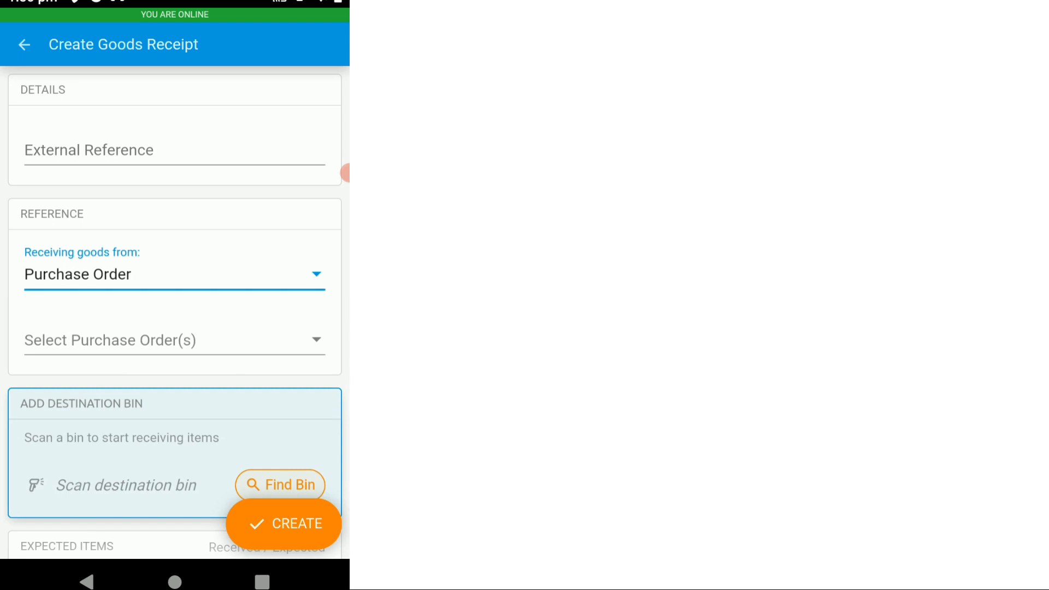
click(243, 337)
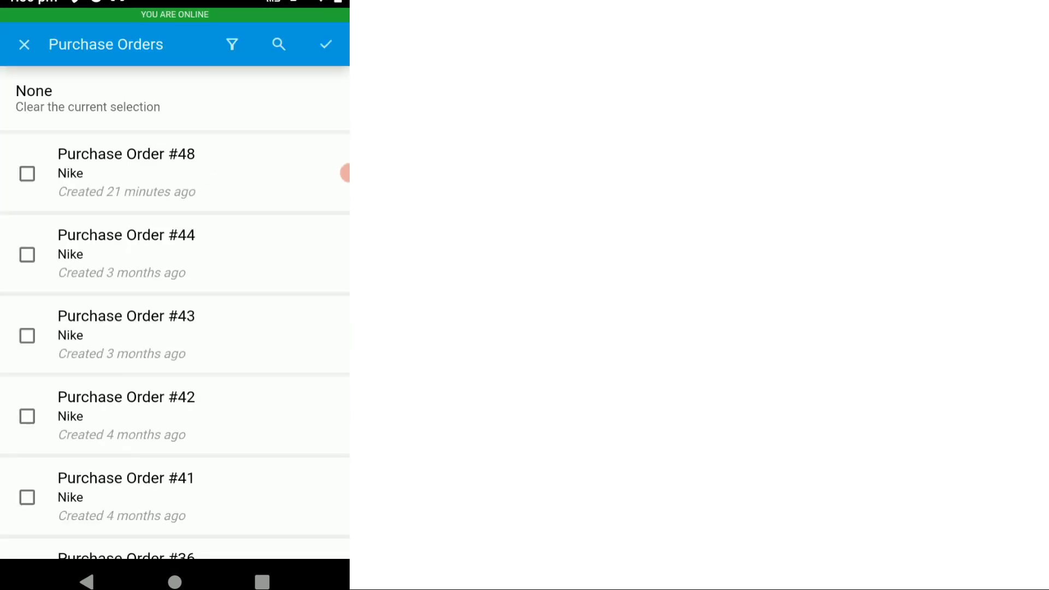
click(279, 44)
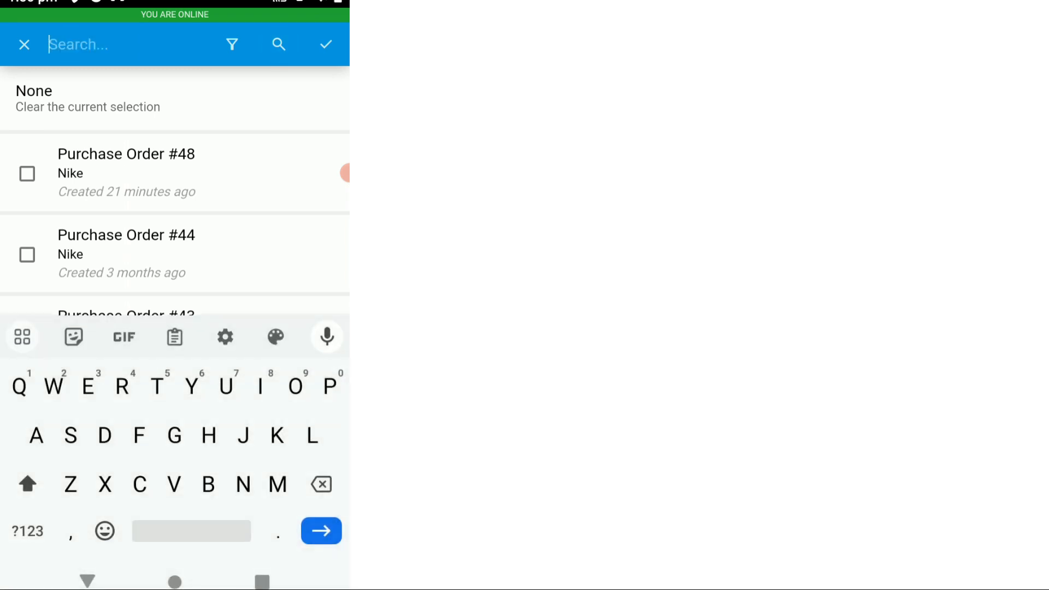
click(87, 581)
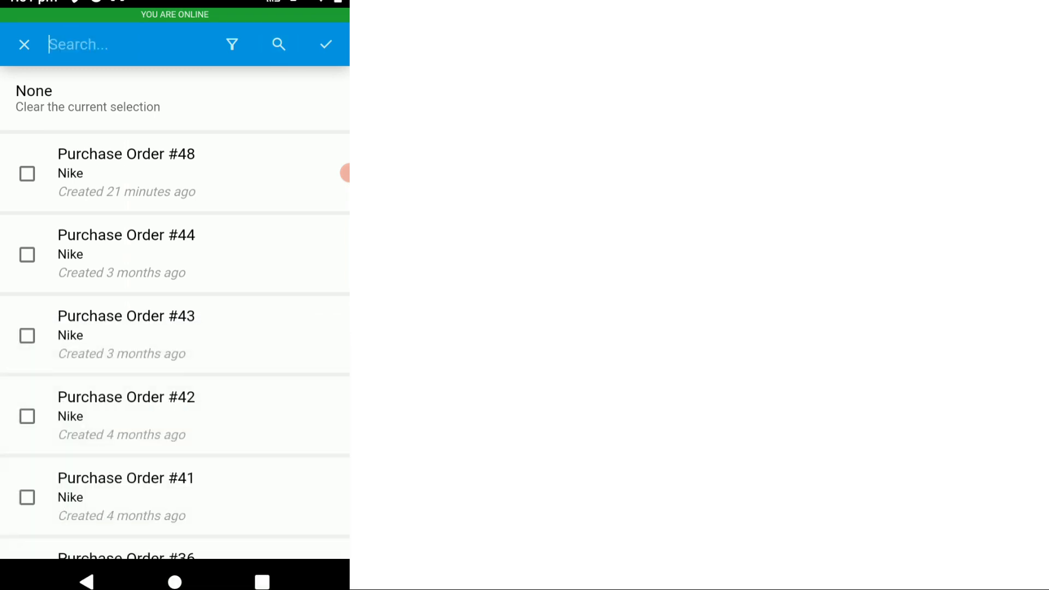
click(27, 174)
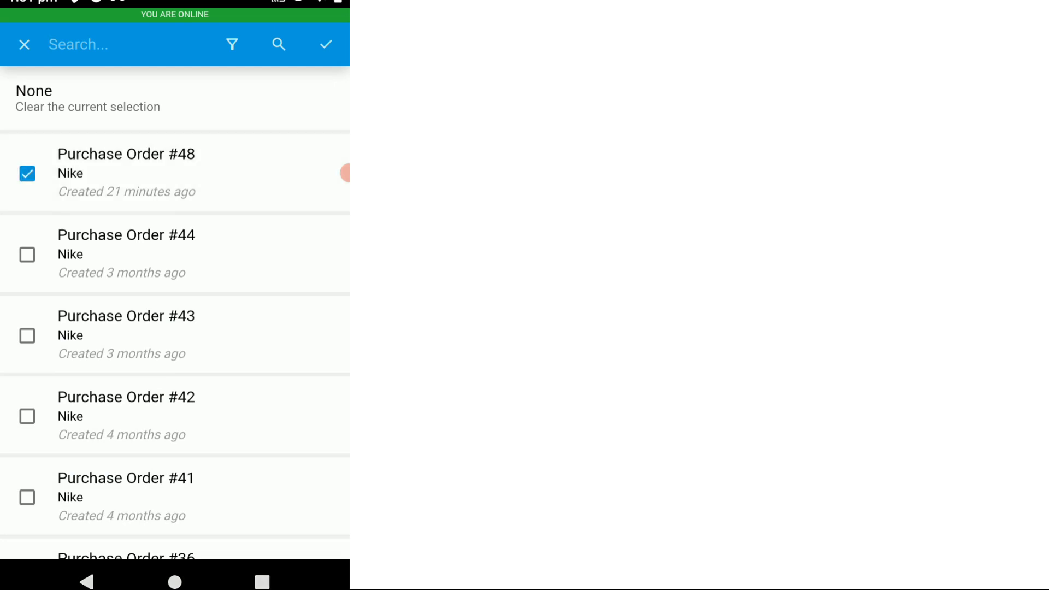
Step: Try adding purchase orders #44 and #43 to the selection, and deselect both again
click(27, 254)
click(27, 335)
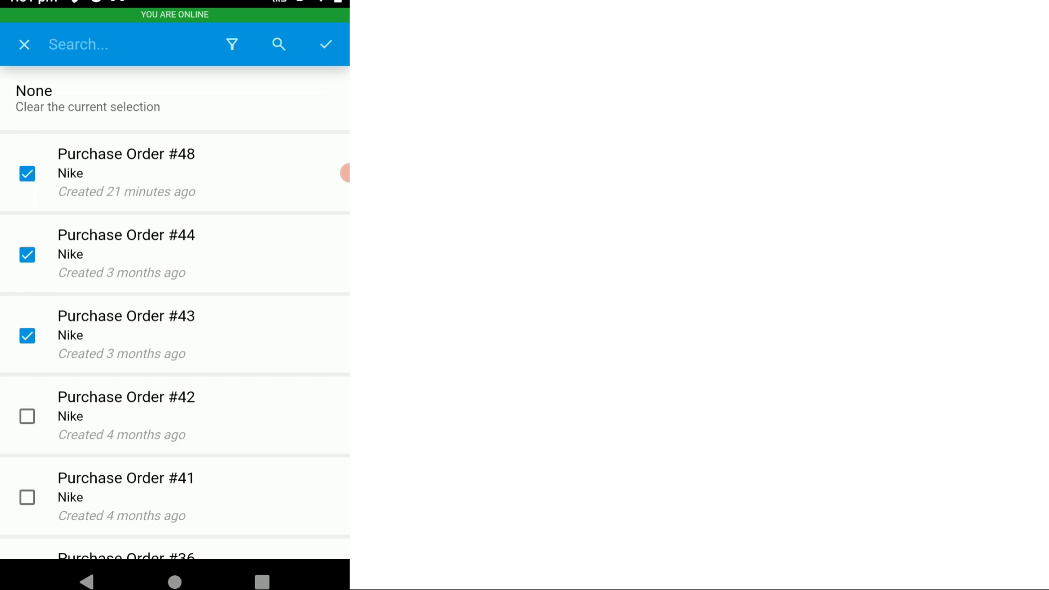
click(26, 255)
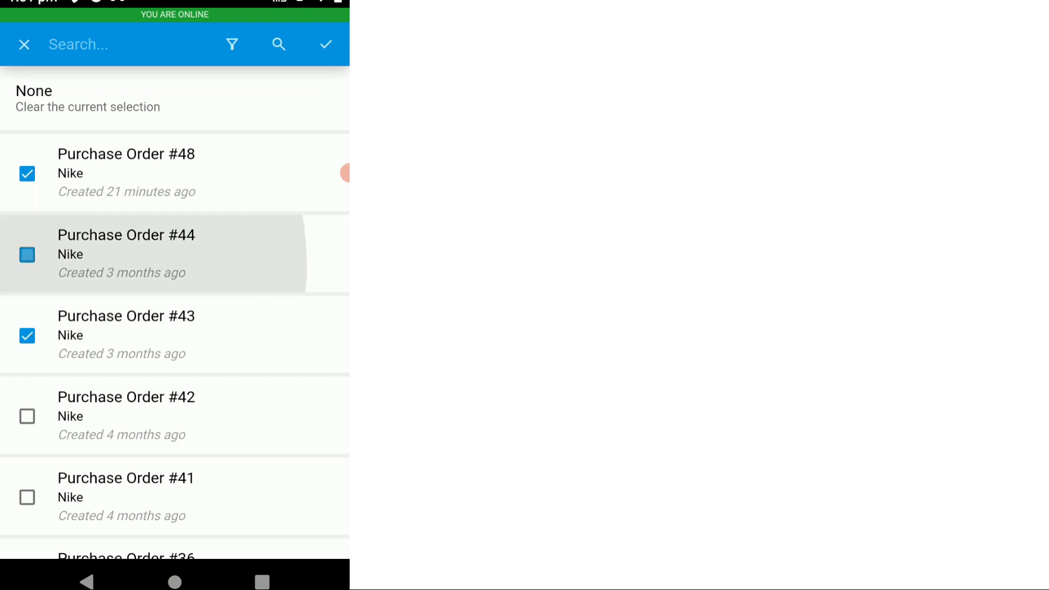
click(27, 336)
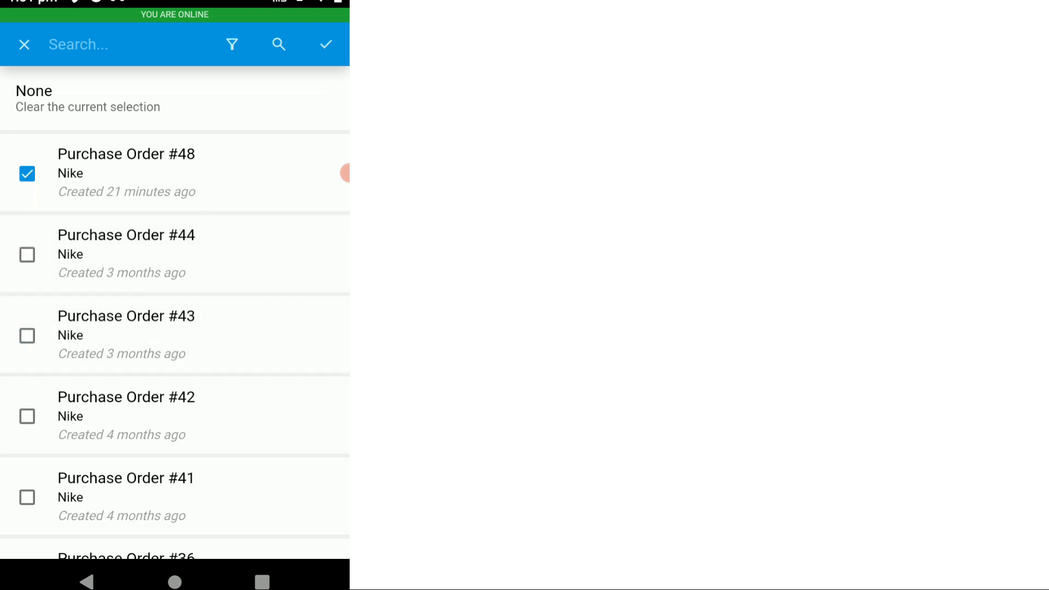
Step: Confirm the purchase order selection and expand the expected items to review them
click(326, 44)
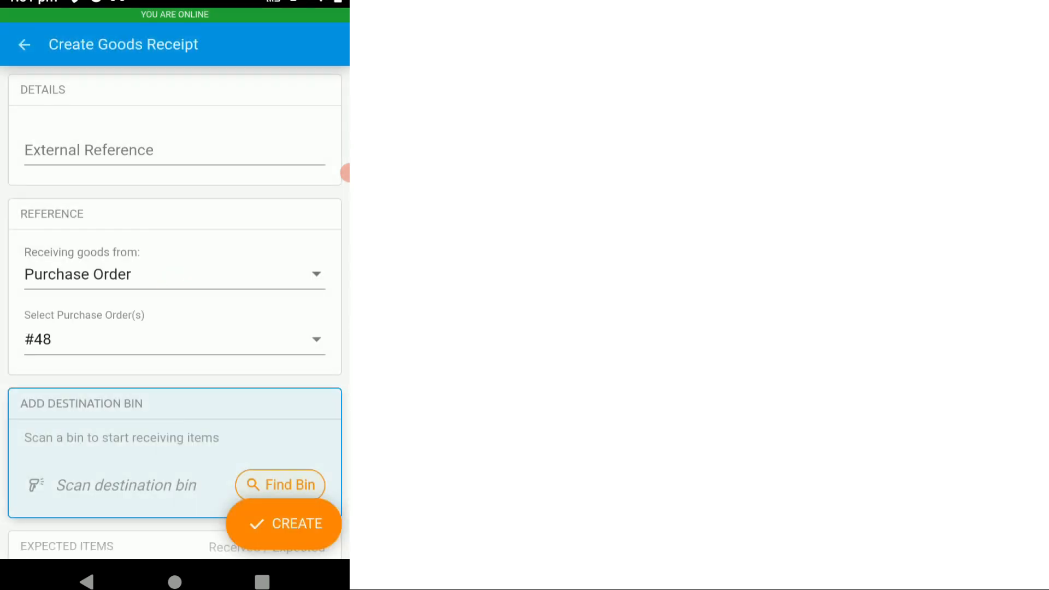
scroll(175, 339, down, 2)
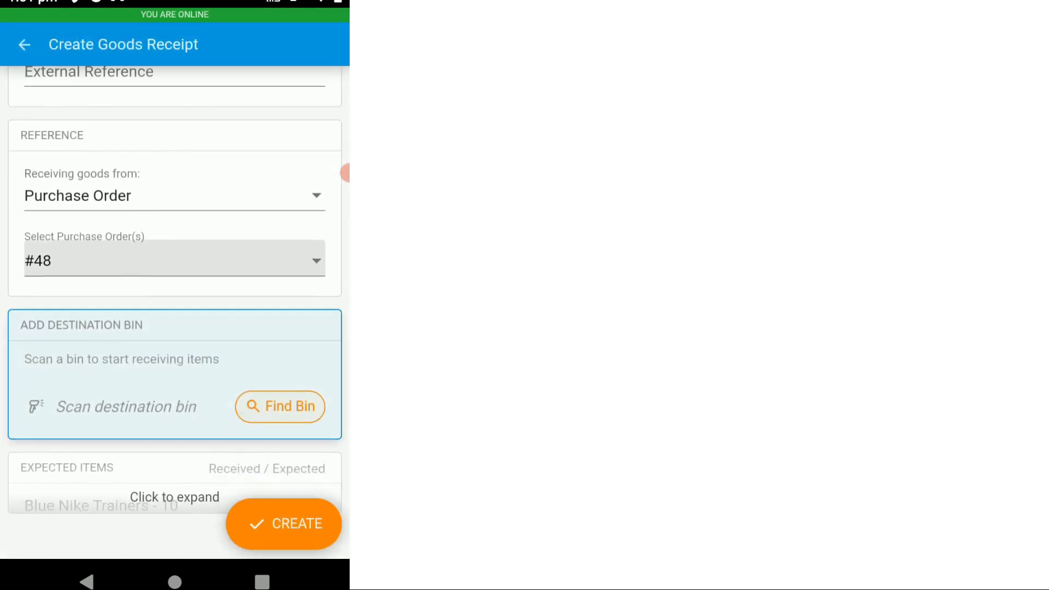
click(201, 460)
scroll(174, 339, down, 3)
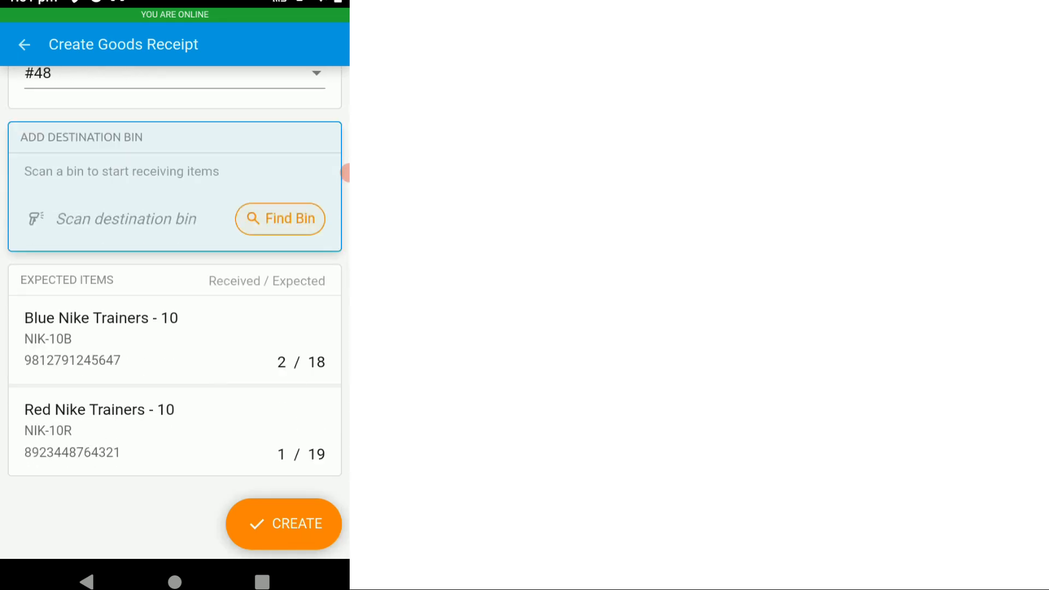
Step: Choose B1-A1 as the destination bin for the goods receipt
scroll(175, 311, up, 3)
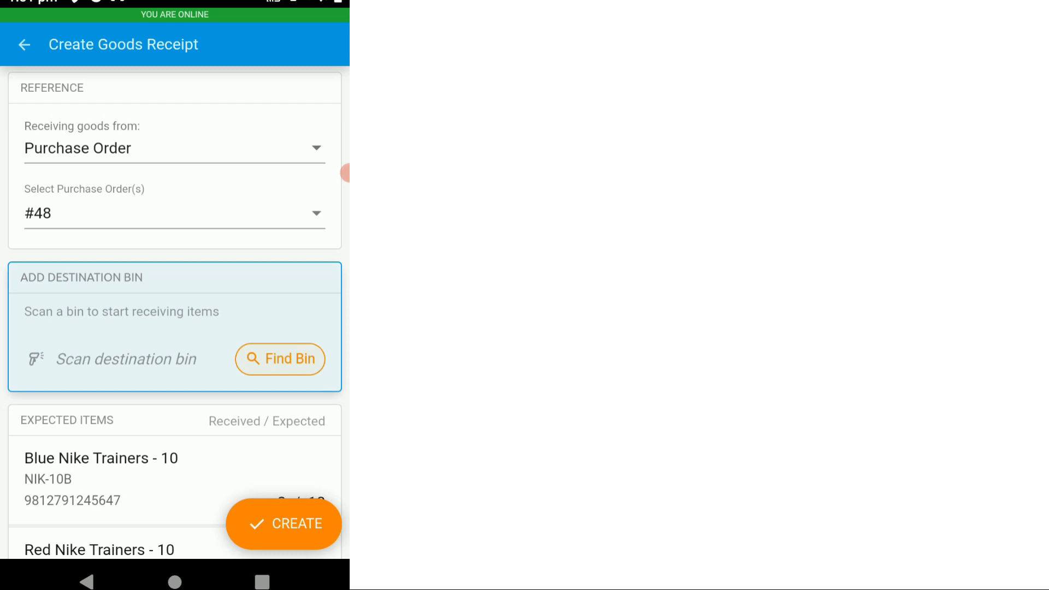
click(279, 360)
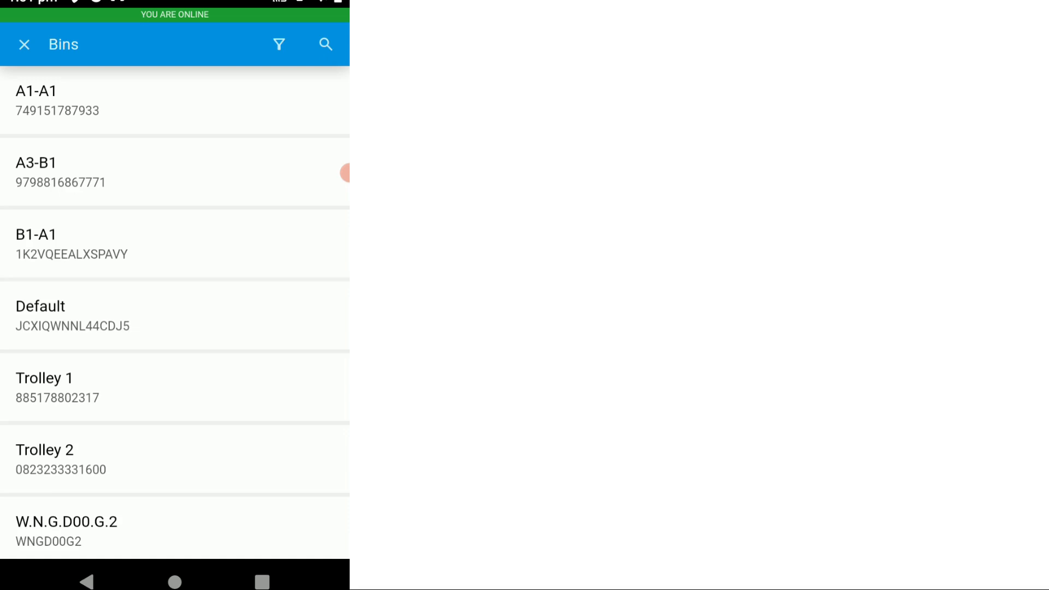
click(175, 244)
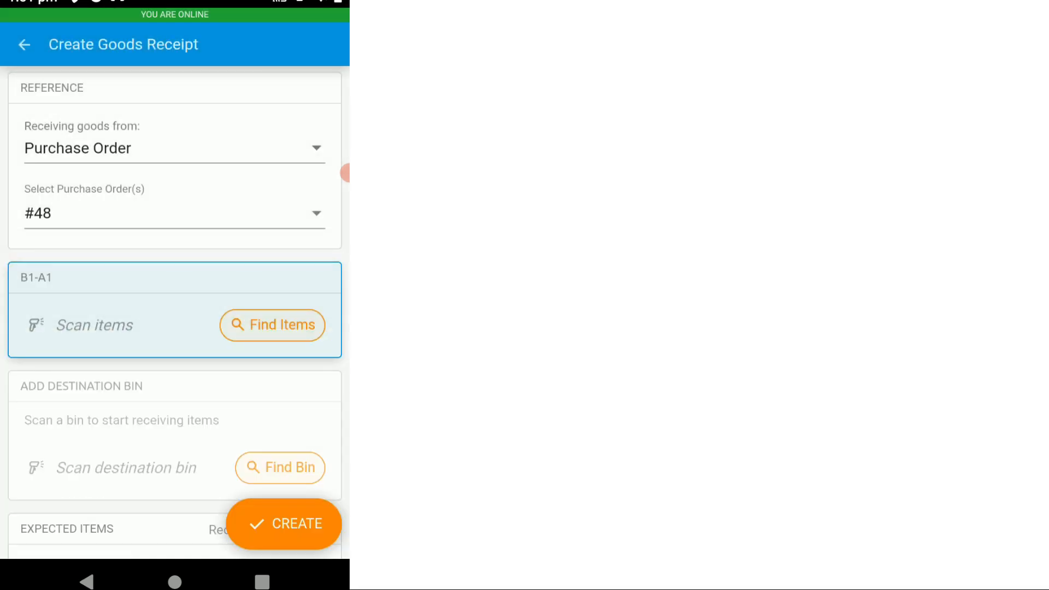
Step: Examine the item details and per-bin inventory of the expected Blue Nike Trainers - 10, and return to the goods receipt
scroll(219, 431, down, 5)
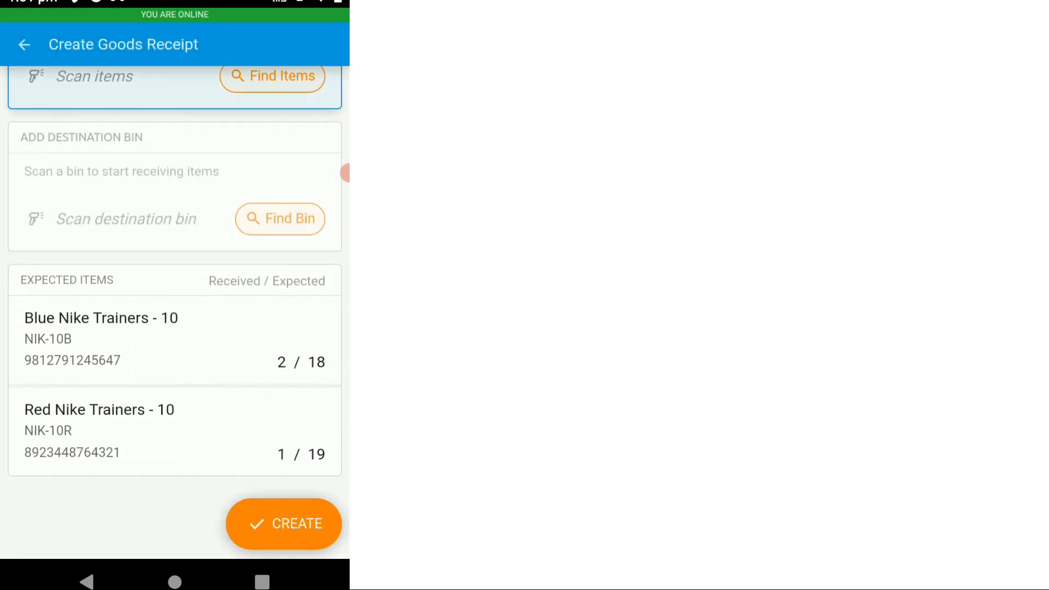
click(175, 340)
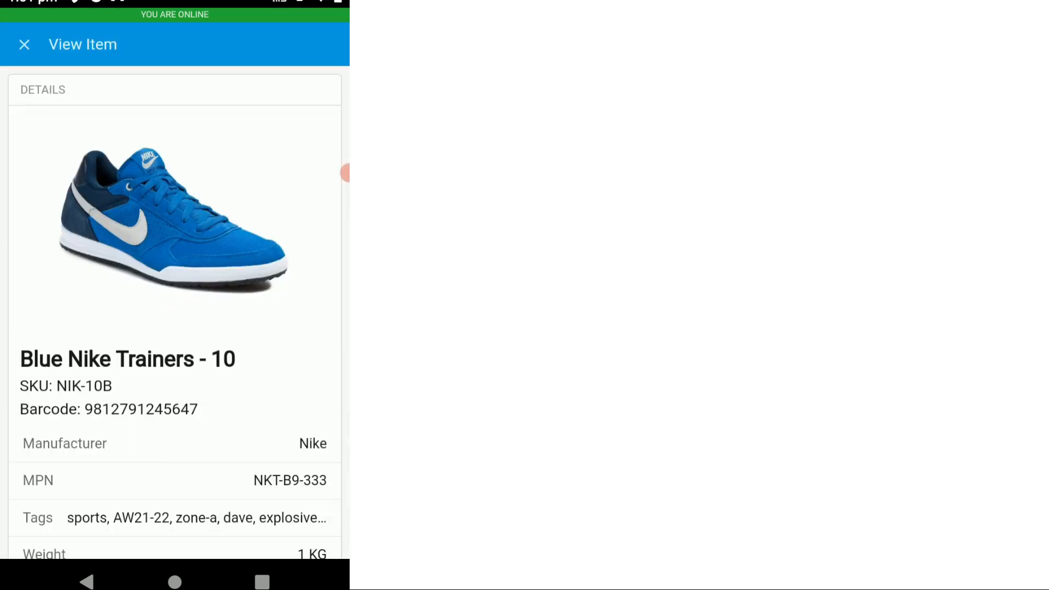
scroll(345, 173, down, 6)
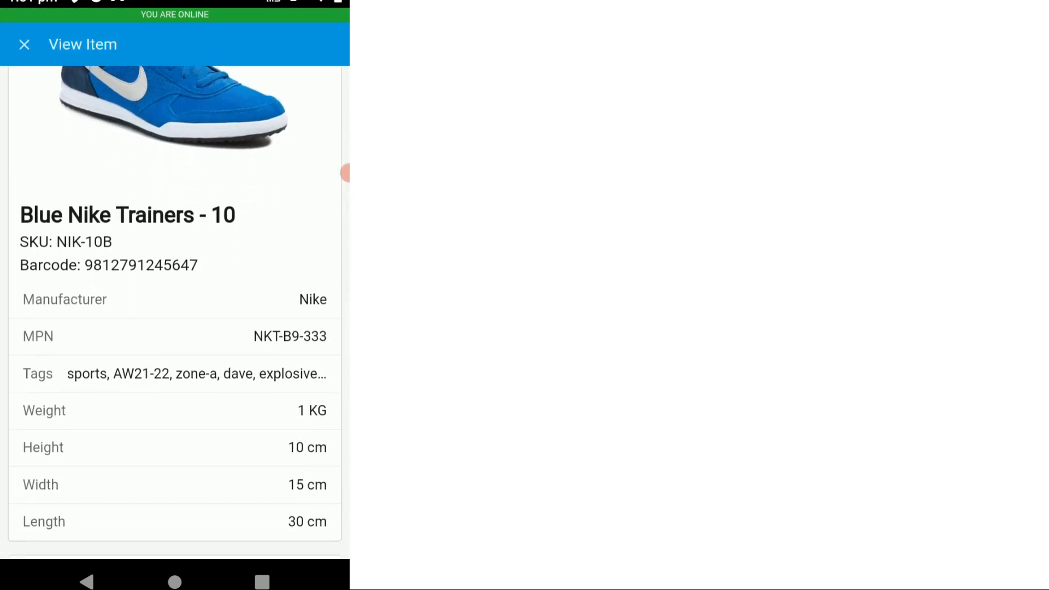
scroll(345, 173, down, 3)
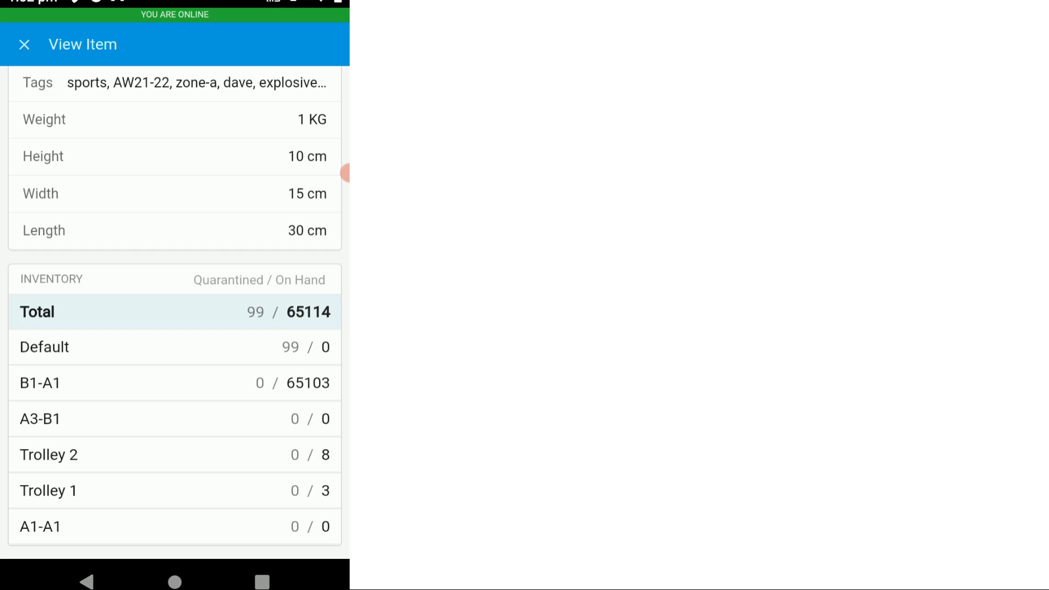
click(24, 45)
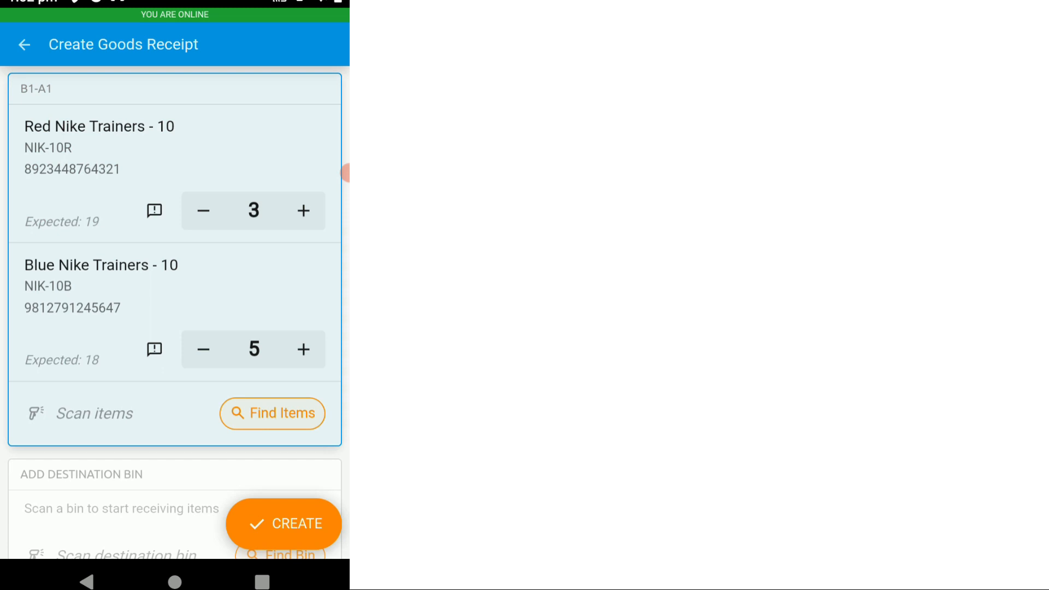
Step: Create the goods receipt and complete it, finishing at the dashboard
click(257, 523)
click(248, 328)
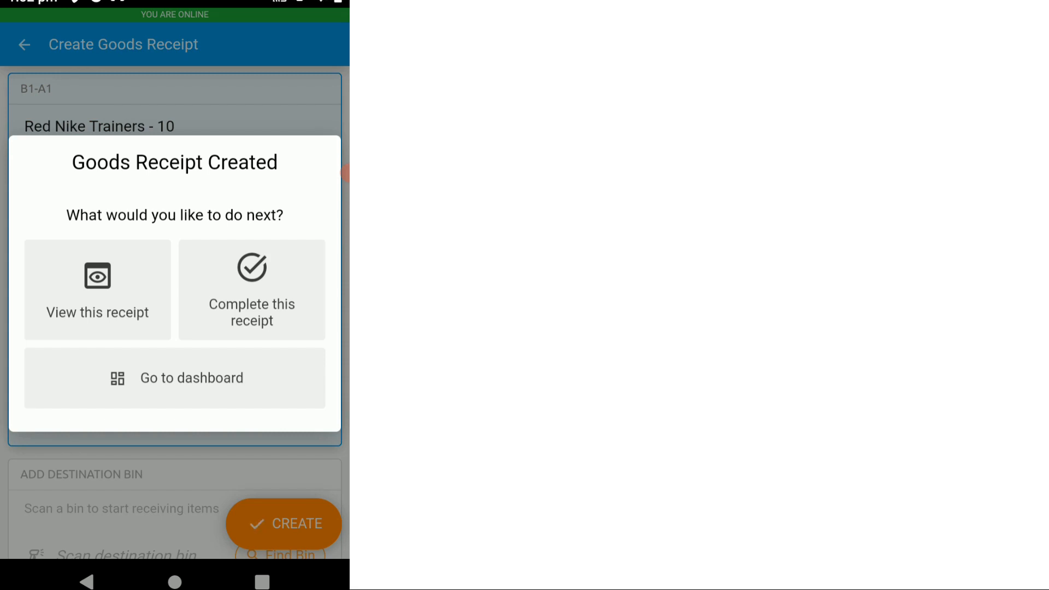
click(252, 276)
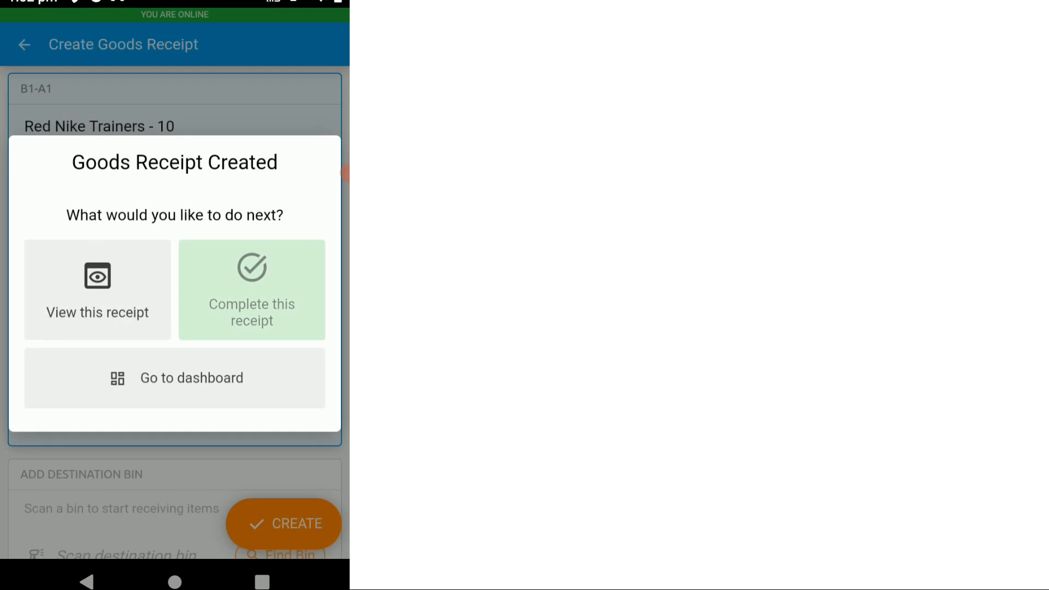
click(175, 378)
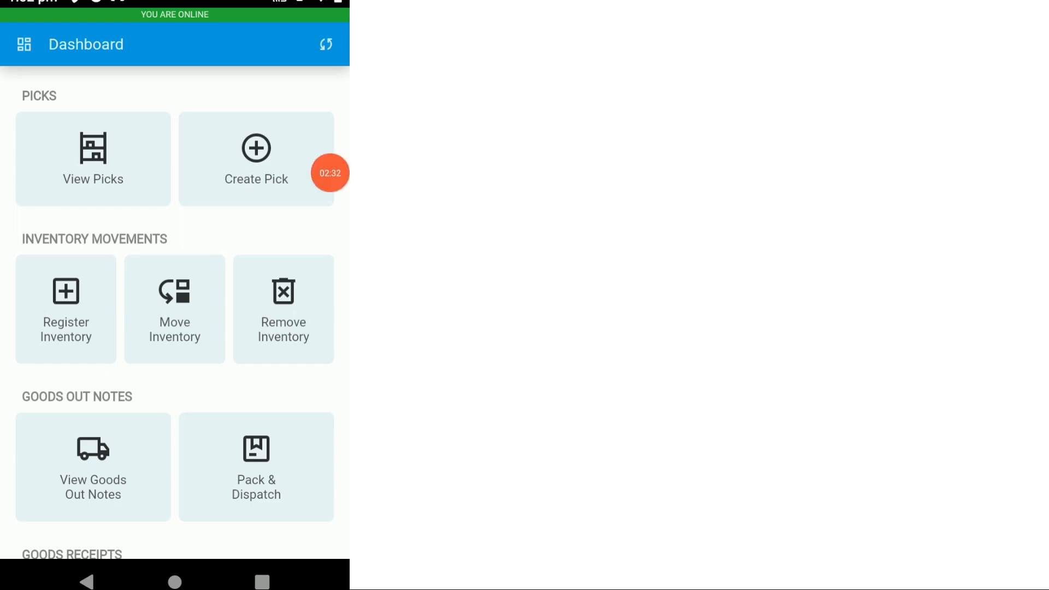
Step: Switch back to purchase order 48 in the web browser and reload its page despite unsaved changes
click(330, 172)
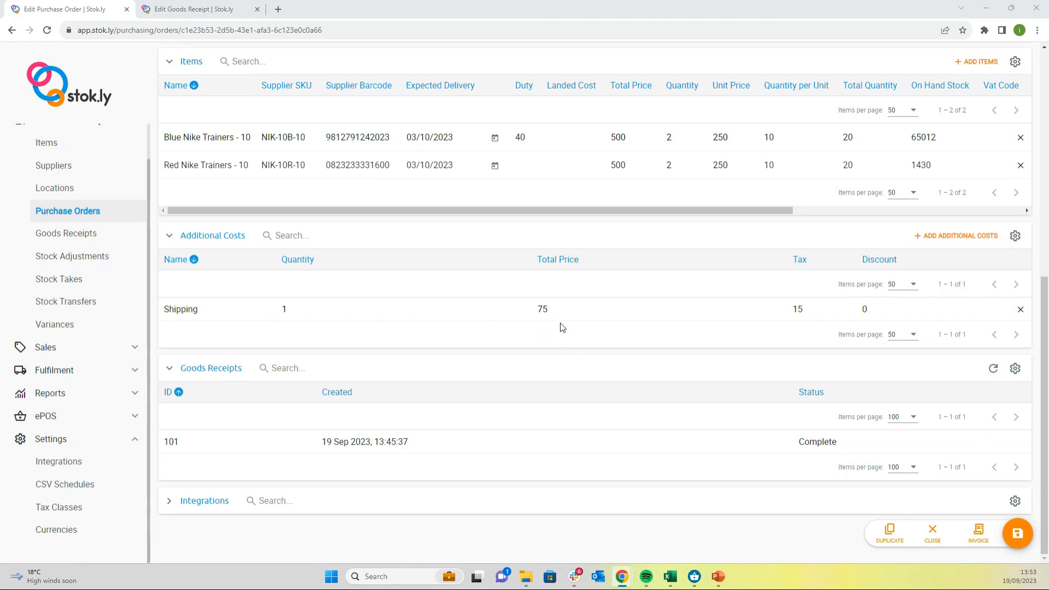
scroll(562, 326, up, 6)
scroll(539, 271, up, 2)
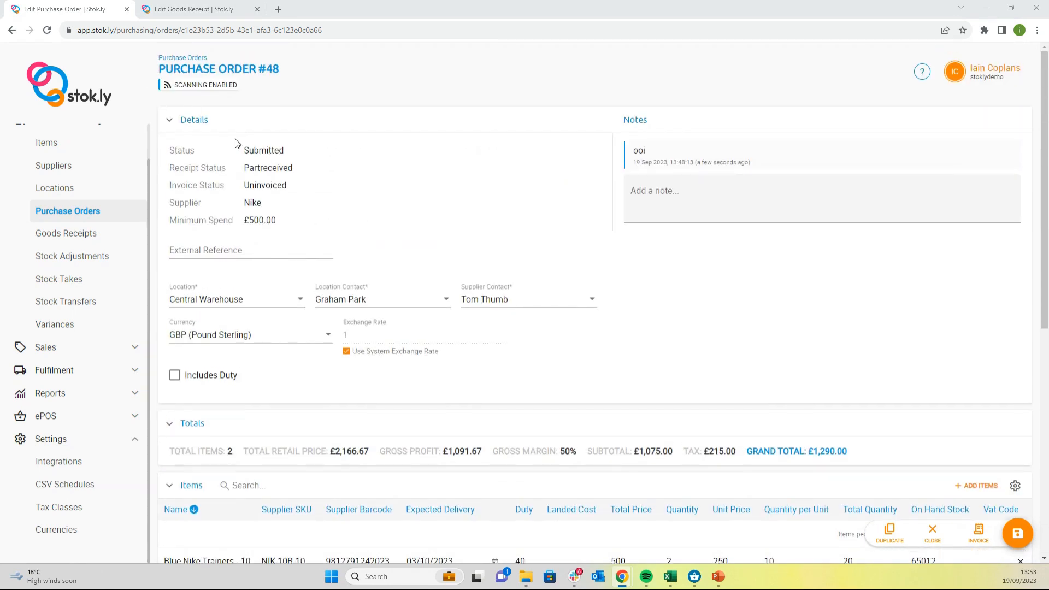
click(47, 30)
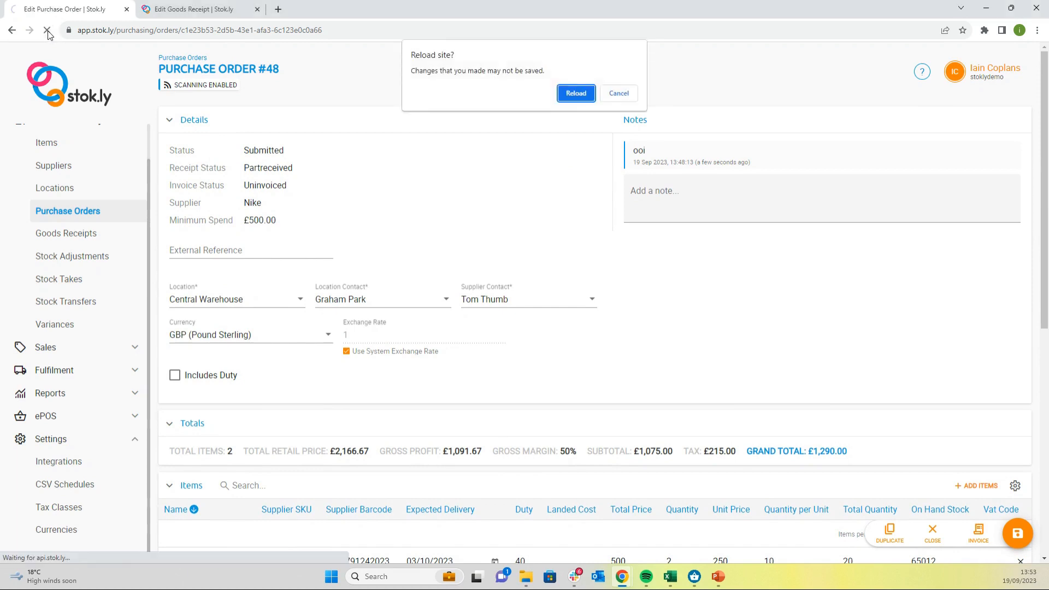
click(571, 91)
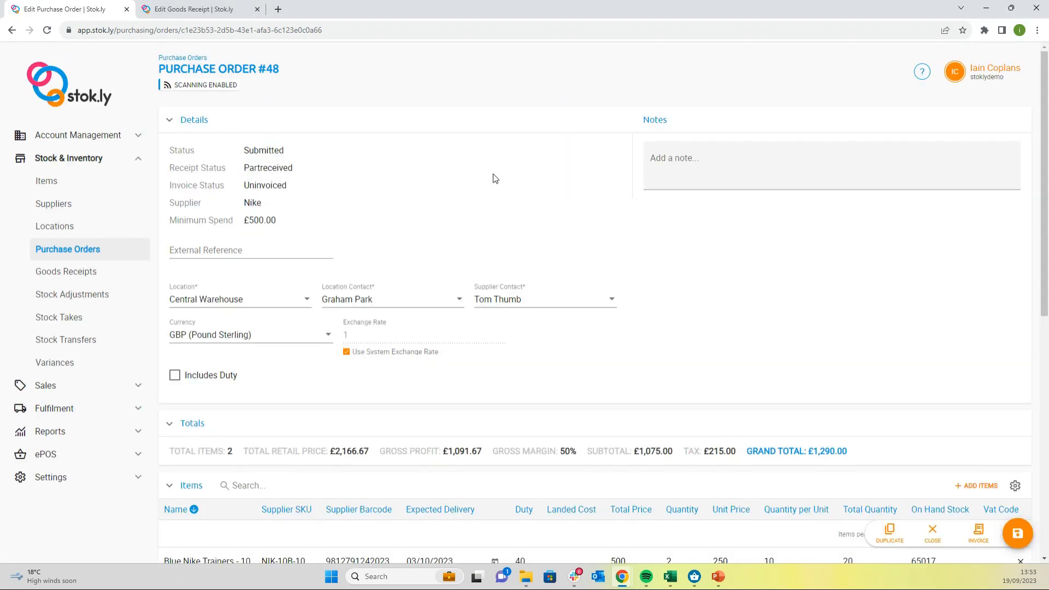
Step: Open goods receipt 102 of the purchase order in a new browser tab and switch to it
scroll(494, 181, down, 3)
scroll(495, 181, down, 5)
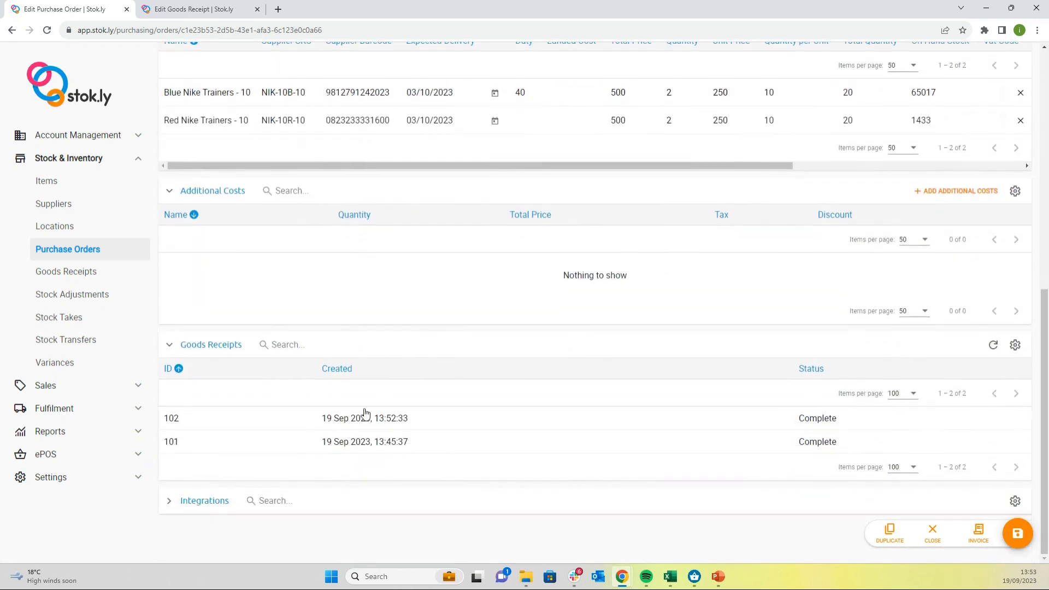
right_click(398, 423)
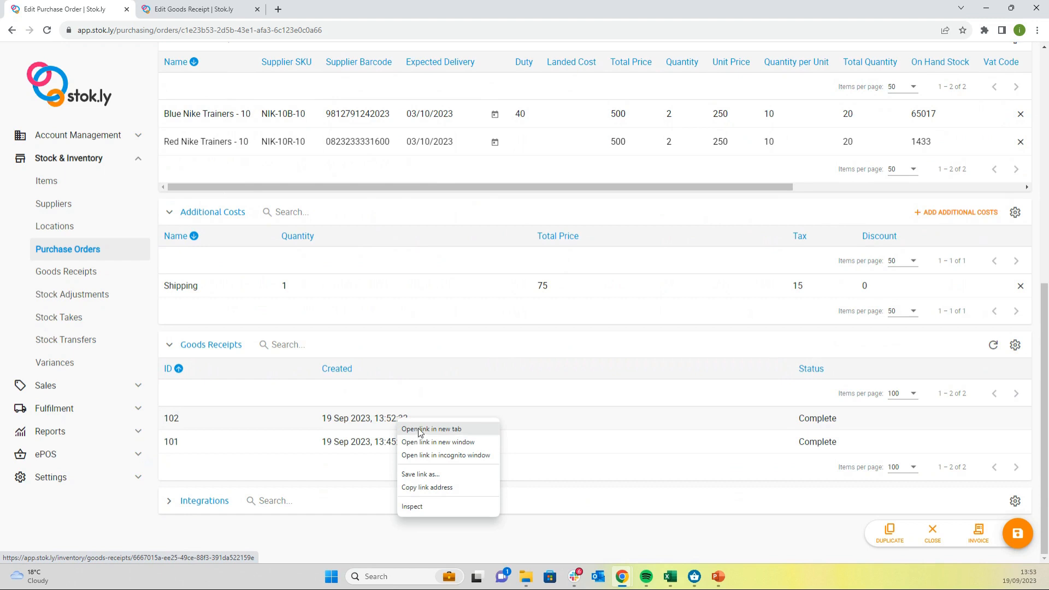
click(420, 430)
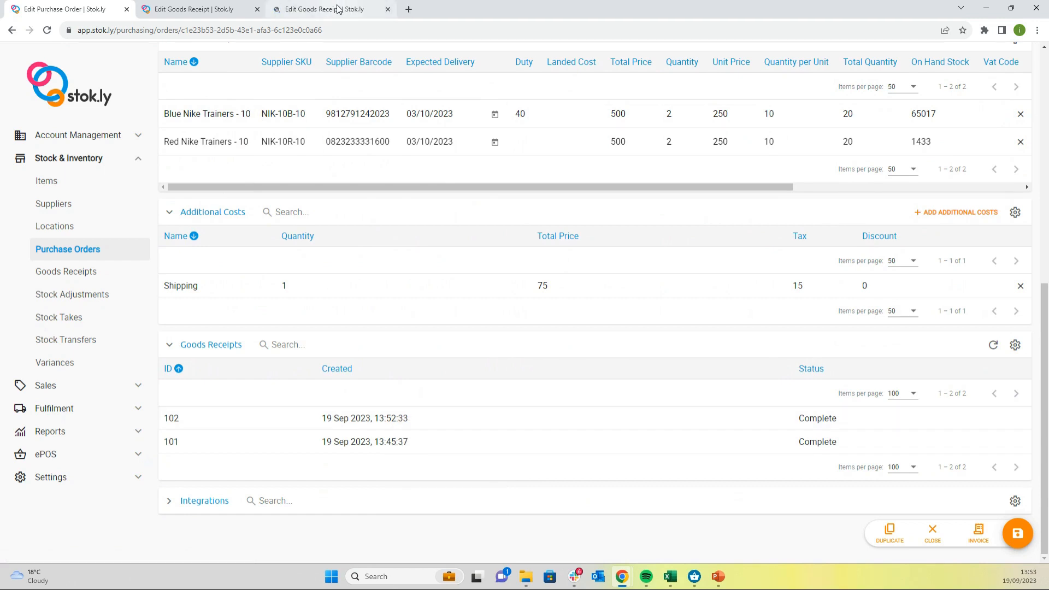
click(336, 10)
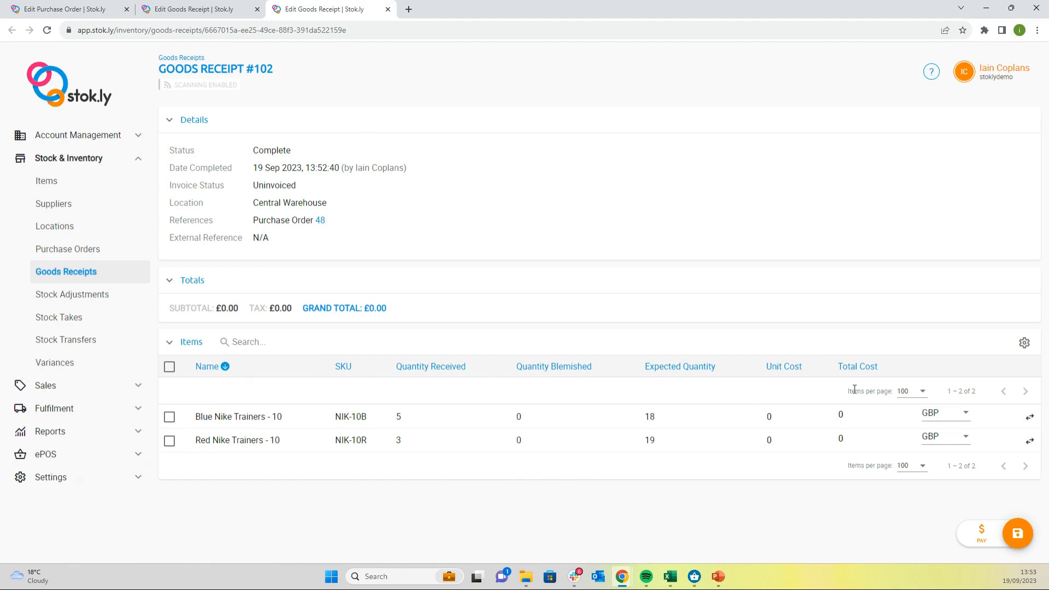
Step: Examine the distribution locations for NIK-10B on the goods receipt, dismiss them, and return to the purchase order
click(1028, 419)
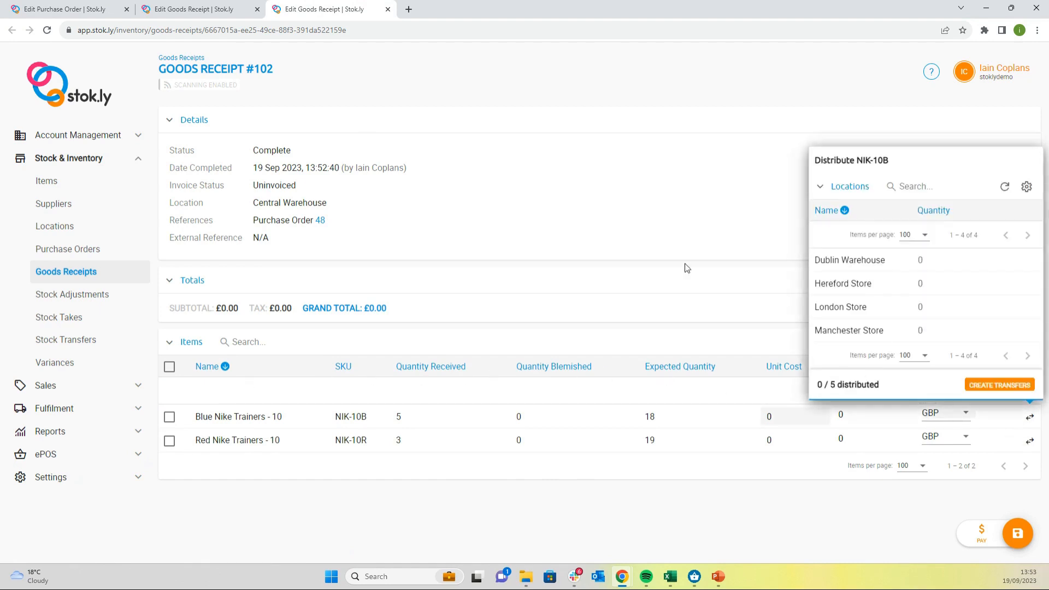
click(625, 223)
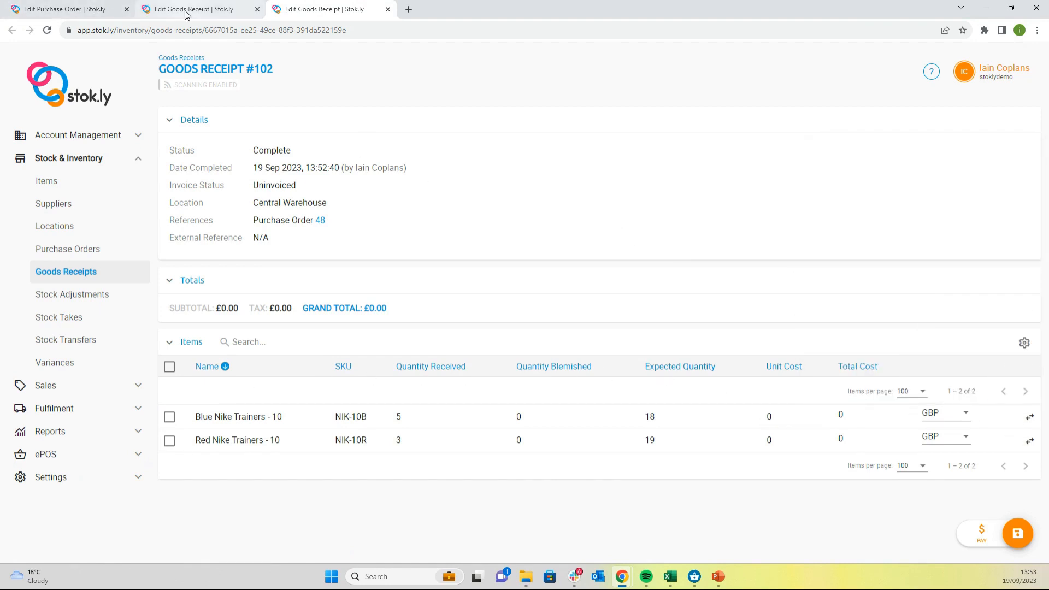
click(61, 9)
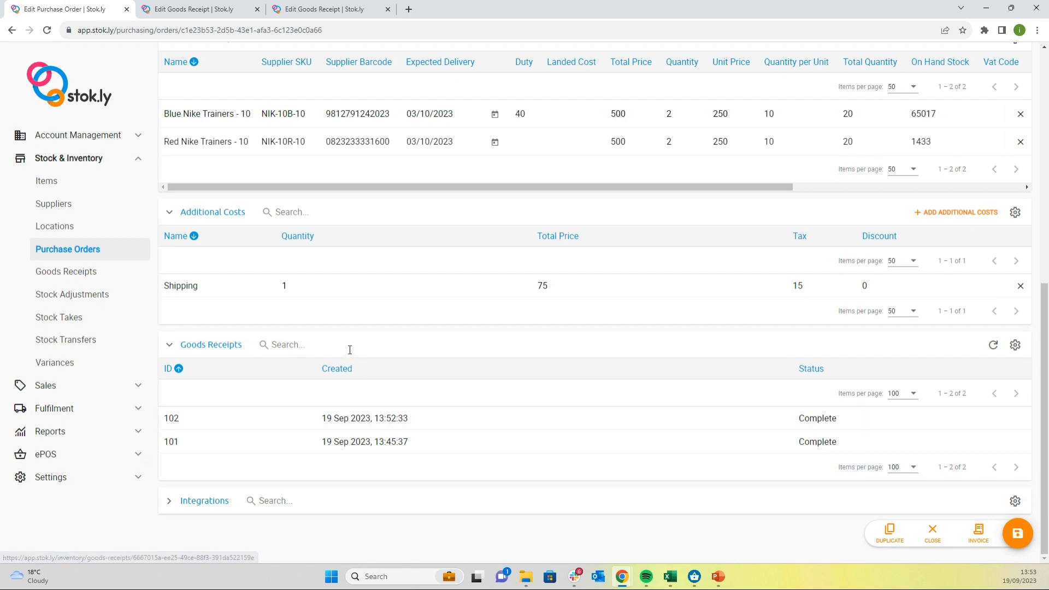
Step: Search the inventory items for "nik" and open the item Red Nike Trainers - 10
click(46, 183)
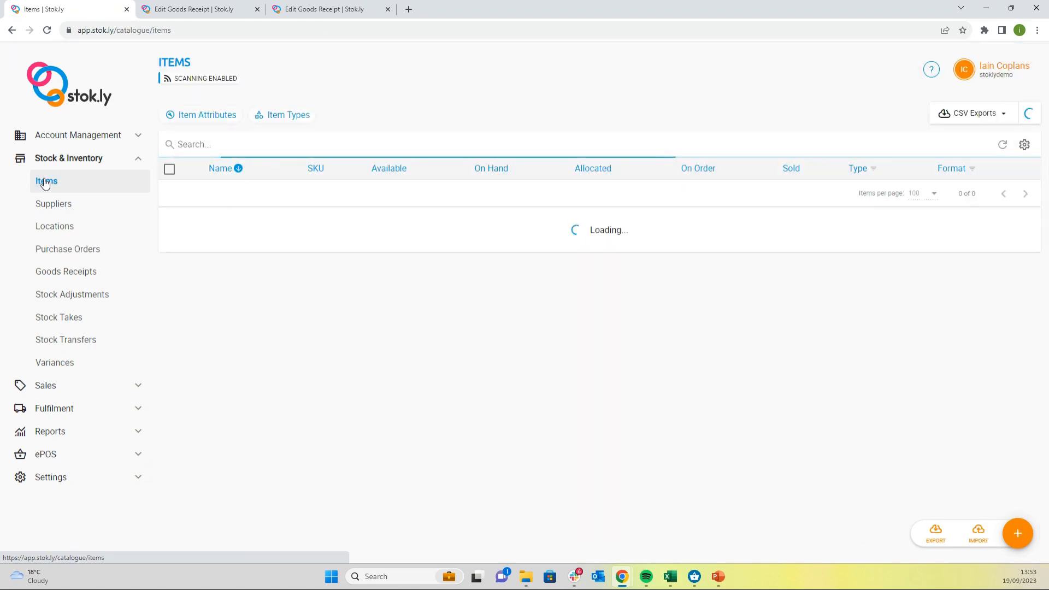
click(247, 143)
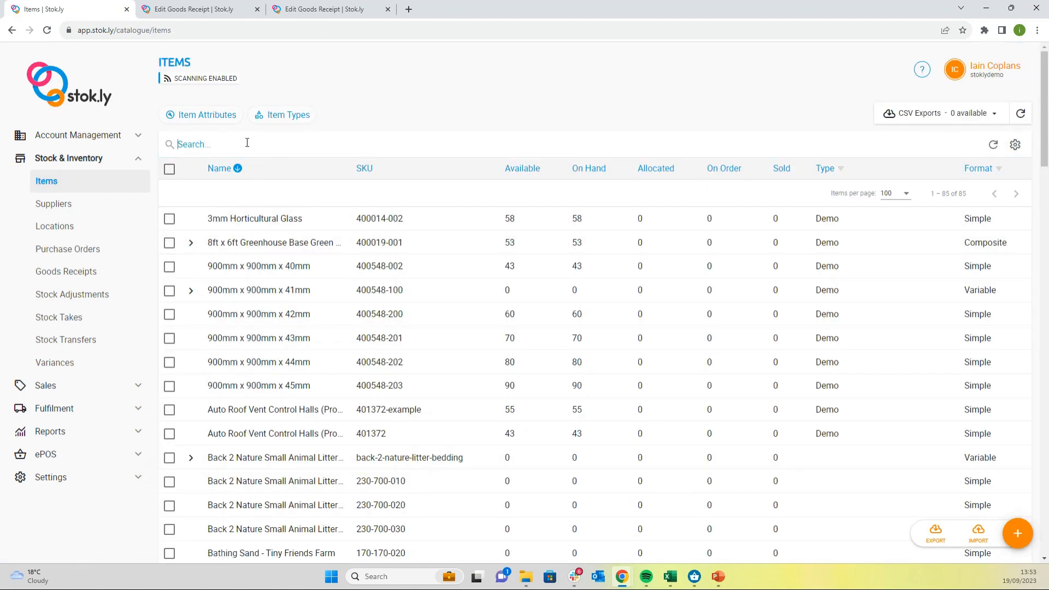
text(nik)
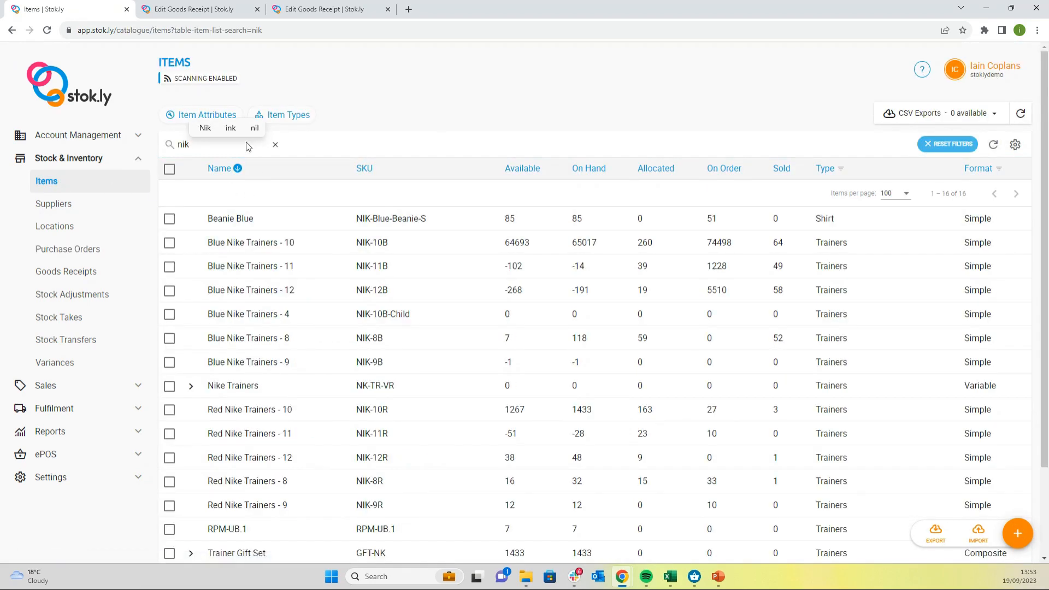
click(277, 410)
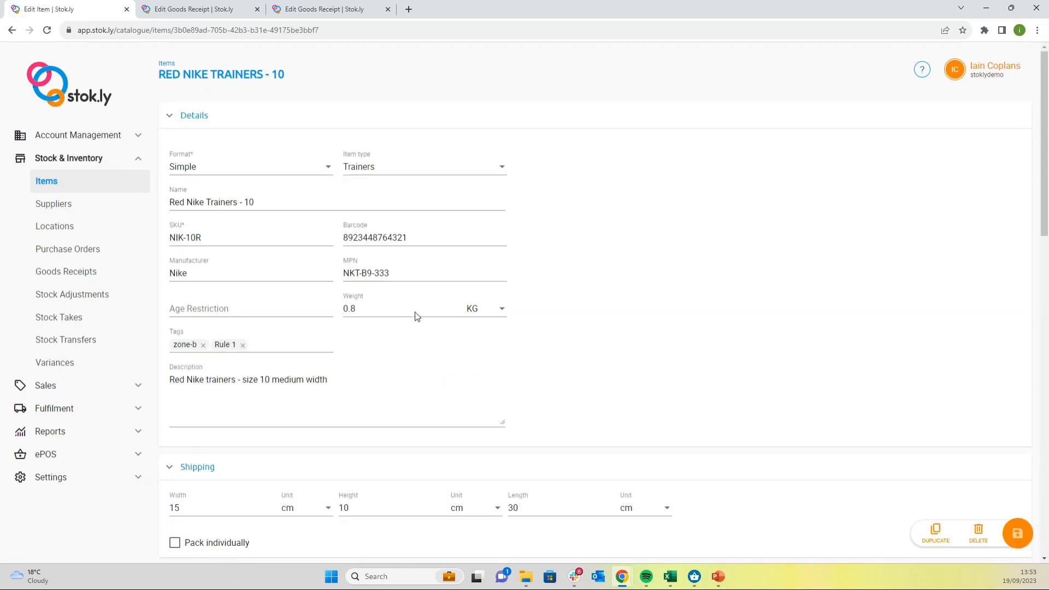
Step: Examine the item's bin inventory for Central Warehouse, then dismiss it without changes
scroll(723, 331, down, 15)
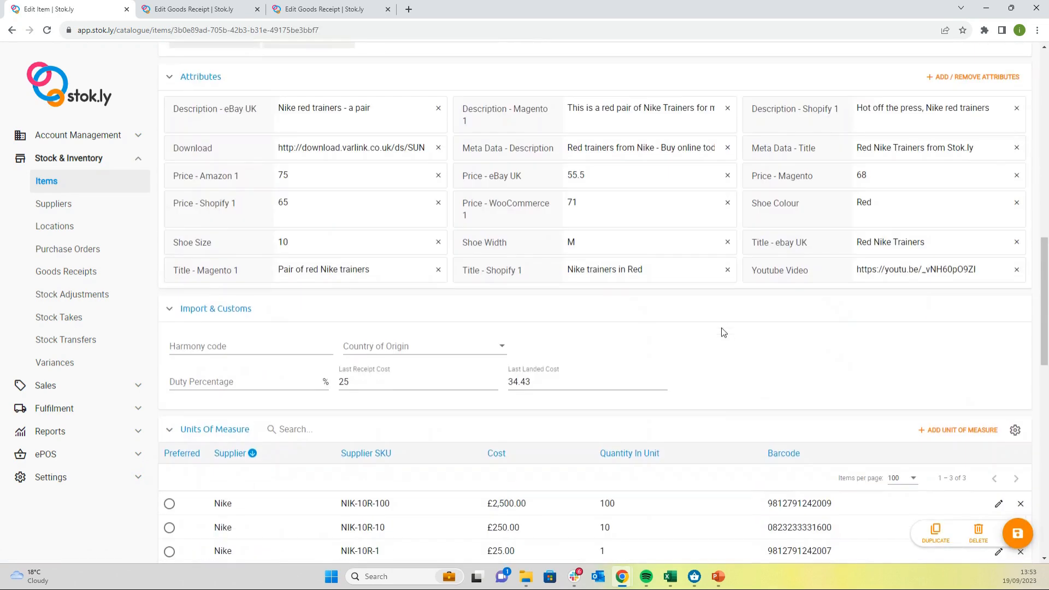
scroll(723, 331, down, 8)
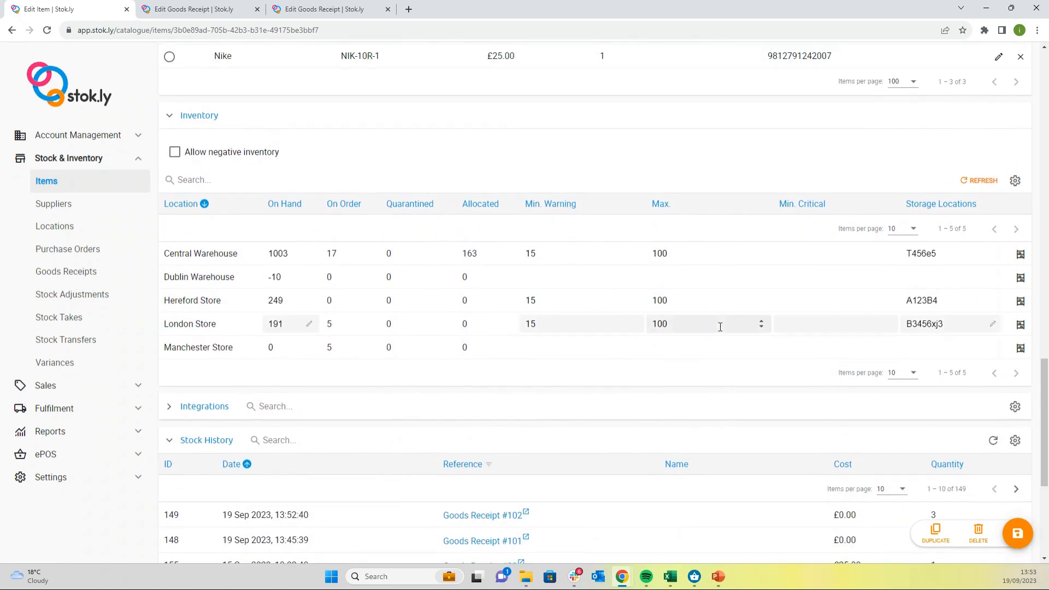
scroll(718, 328, up, 1)
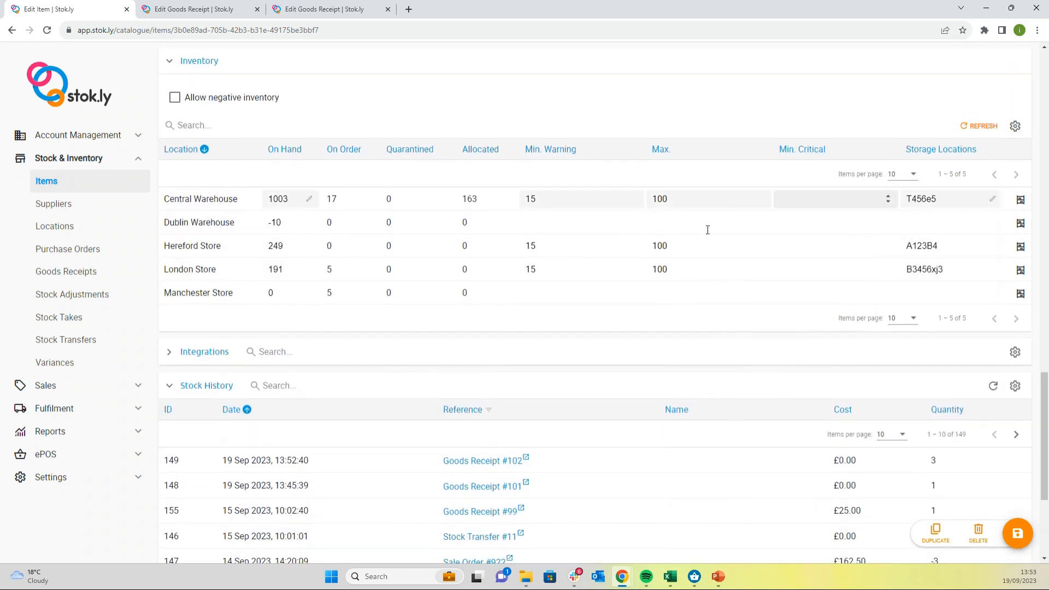
click(1021, 200)
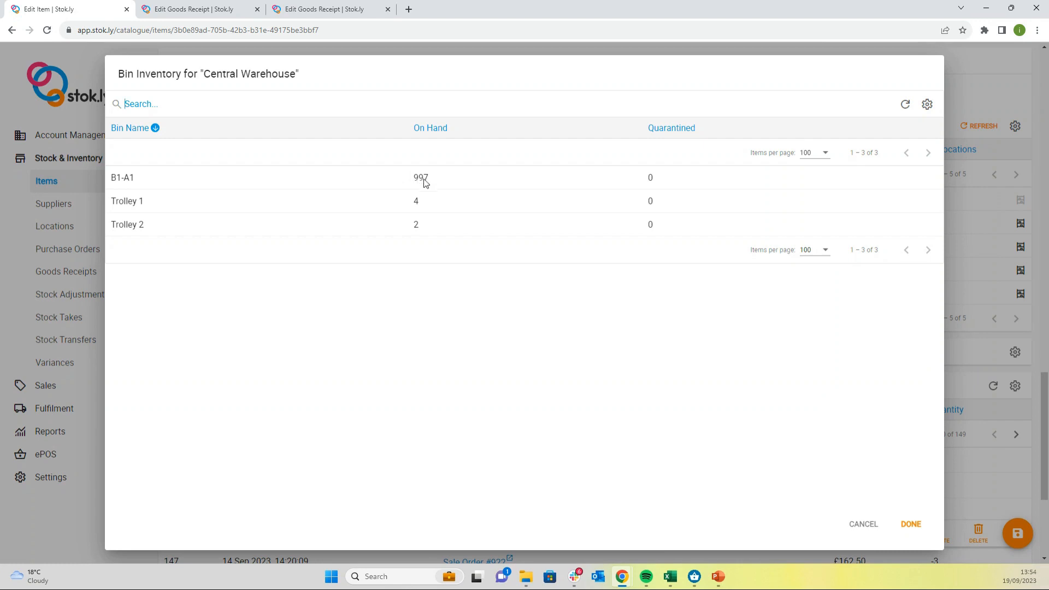
click(862, 526)
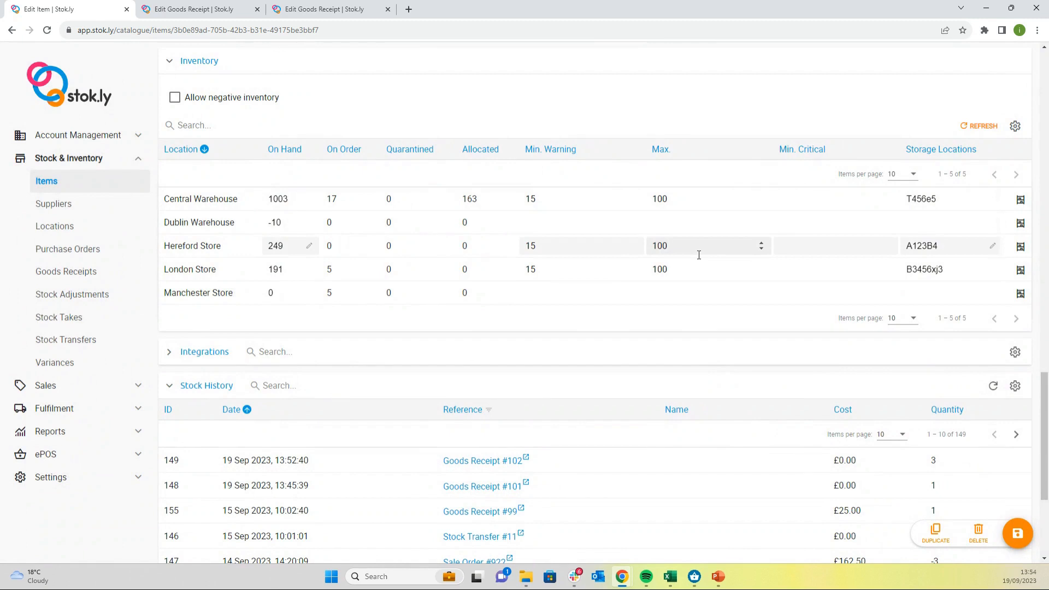